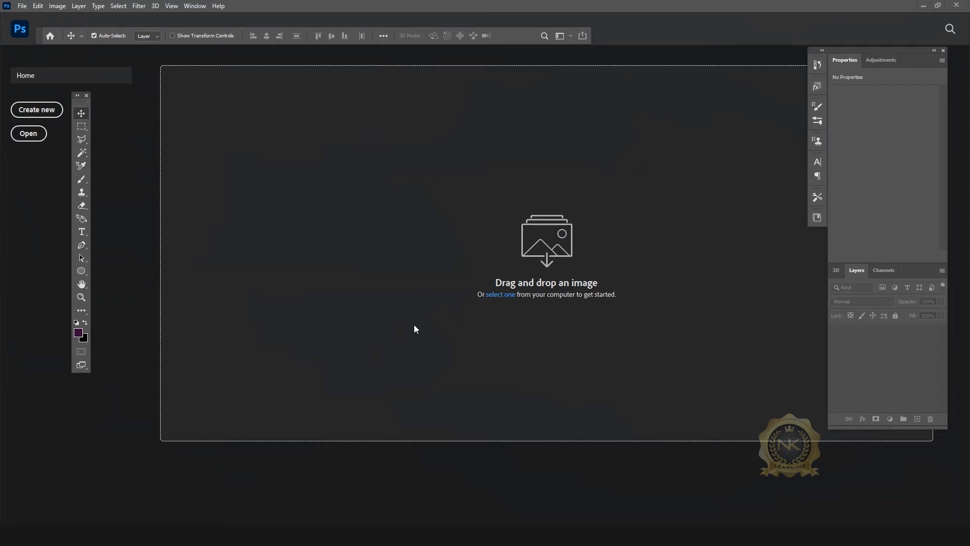
Step: Open the car photo 1470522.jpg from the Desktop
click(24, 6)
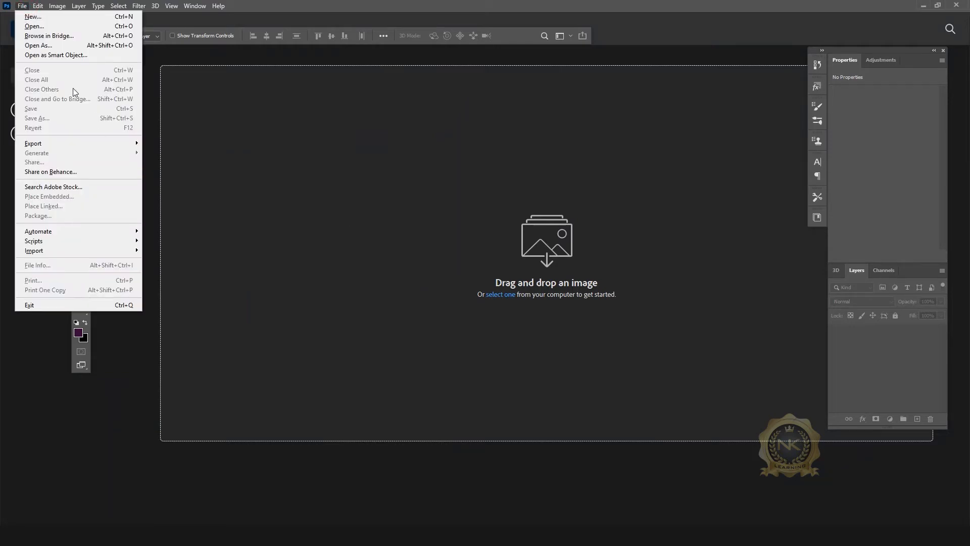
click(44, 29)
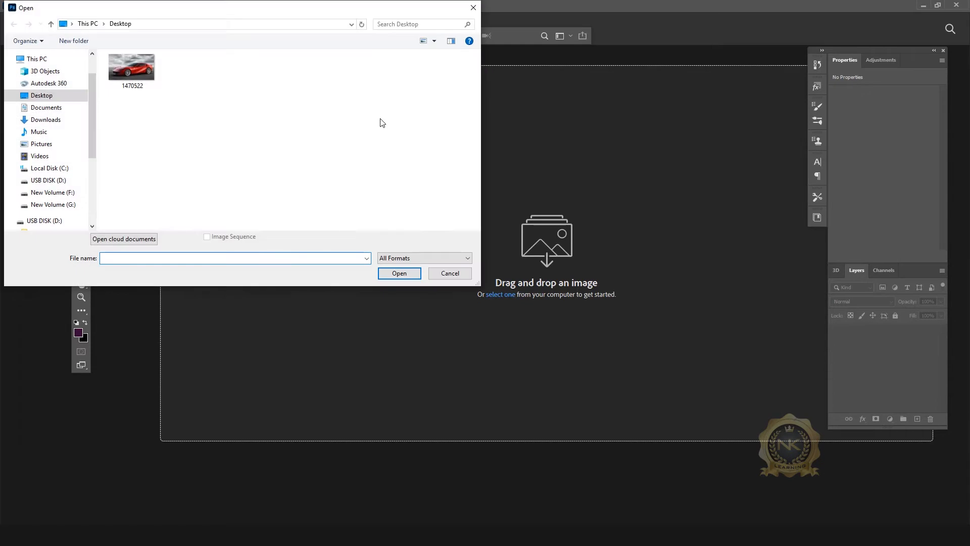
drag(124, 10, 304, 24)
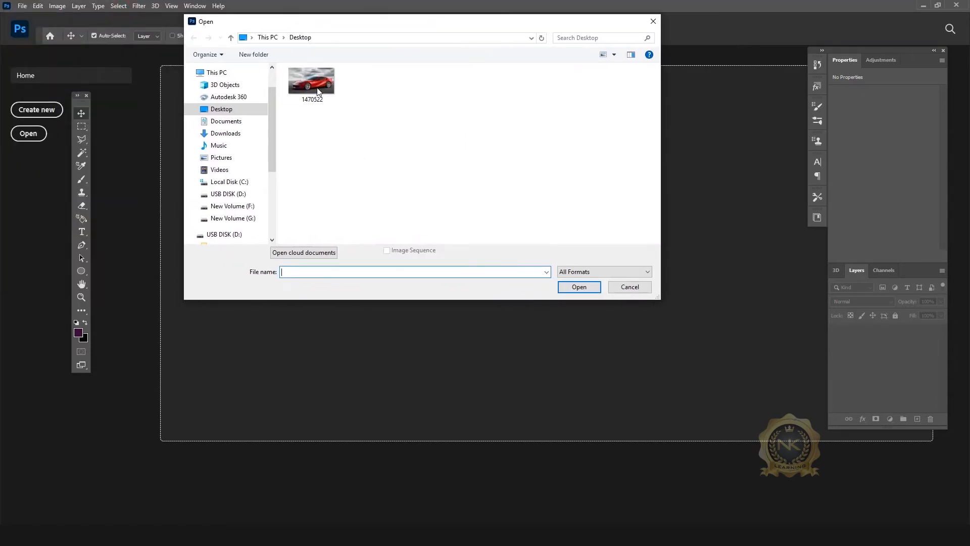
click(311, 81)
click(579, 287)
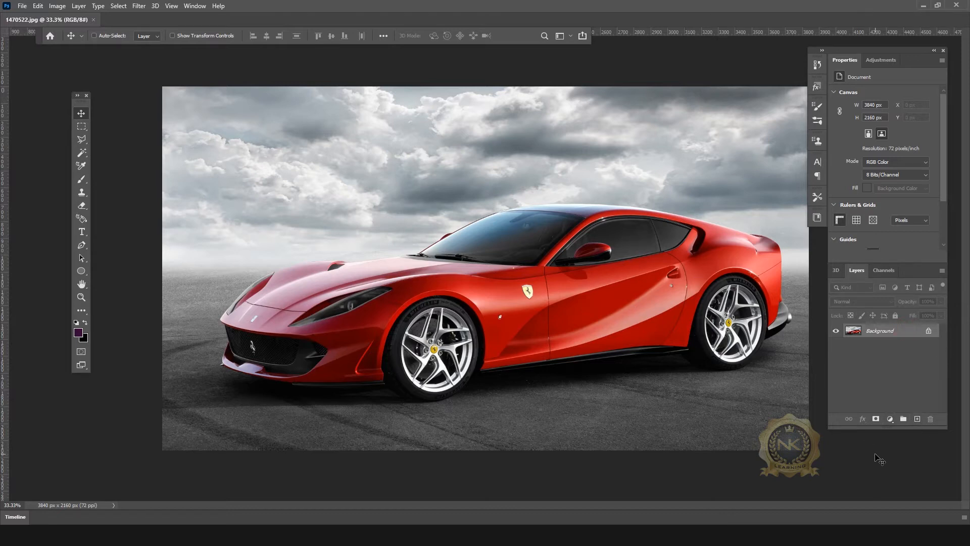
Step: Duplicate Background into Layer 1 and add a Hue/Saturation layer with Hue -55 for magenta
click(877, 331)
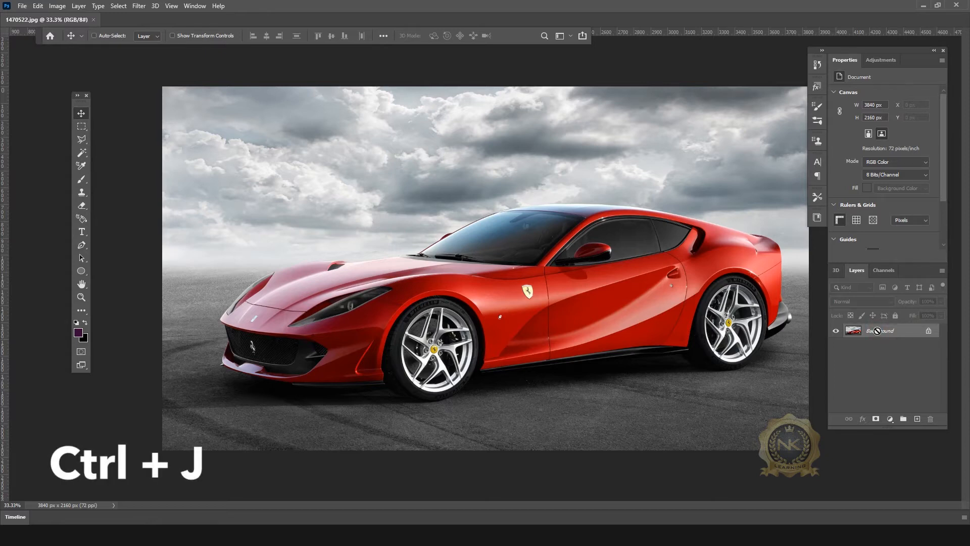
key(ctrl+j)
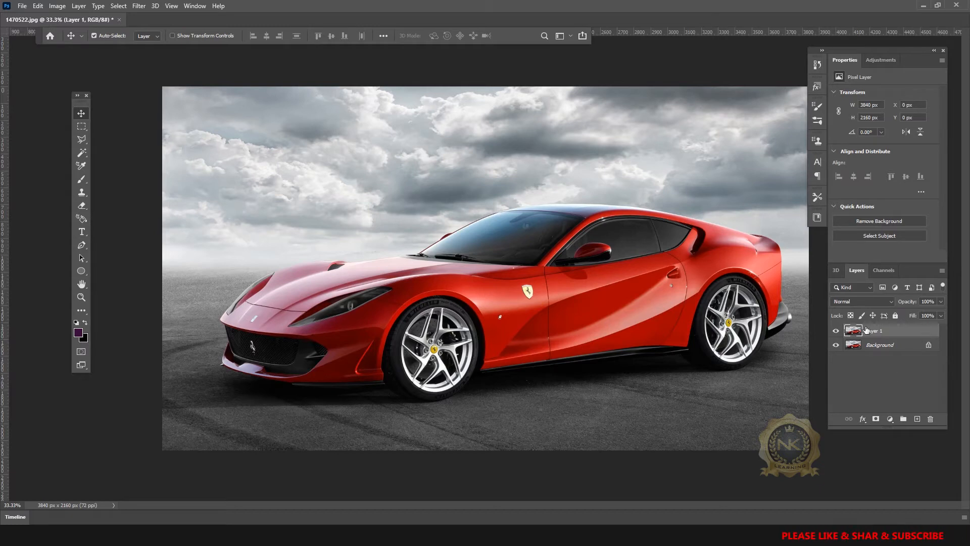
click(890, 419)
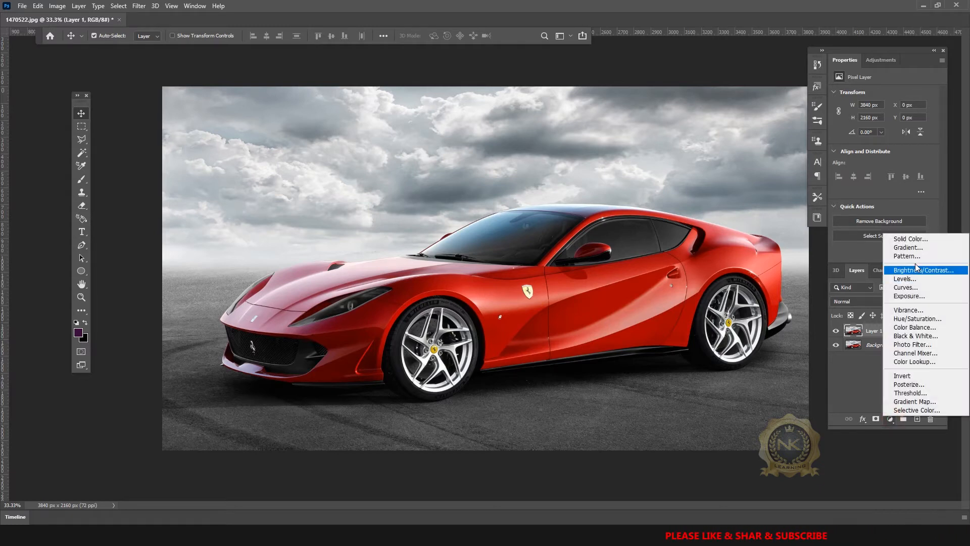
click(931, 319)
drag(884, 132, 860, 141)
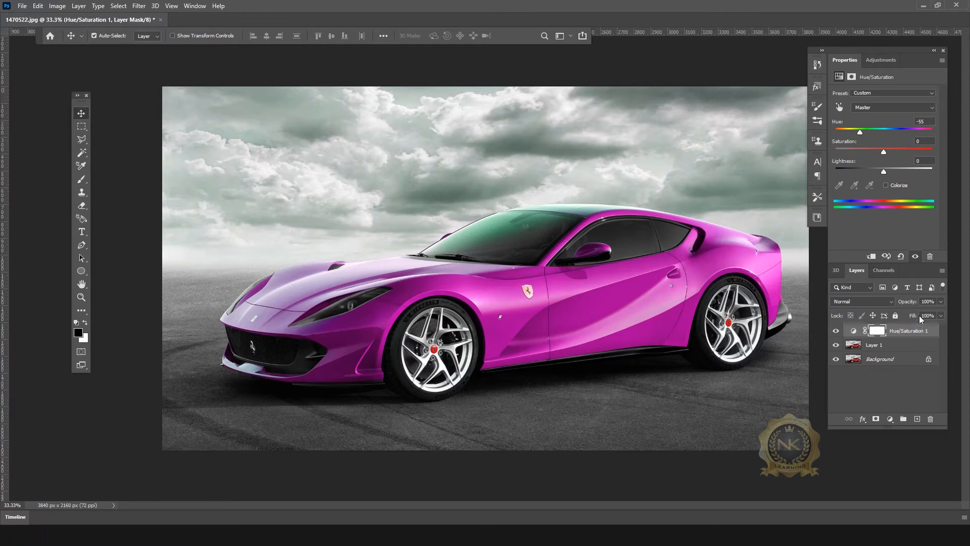
Step: Duplicate Hue/Saturation 1 and set the copy's Hue to -124 so the car turns cyan
click(911, 334)
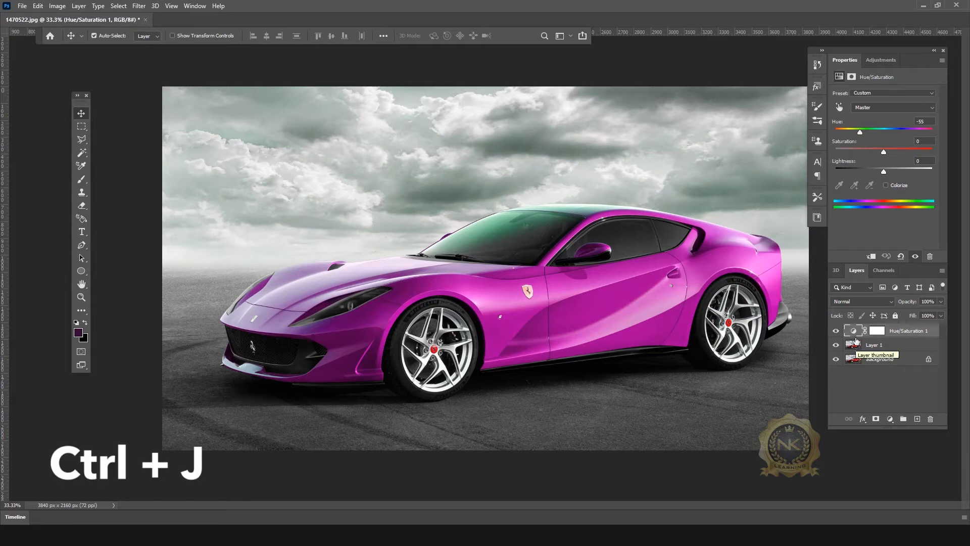
key(ctrl+j)
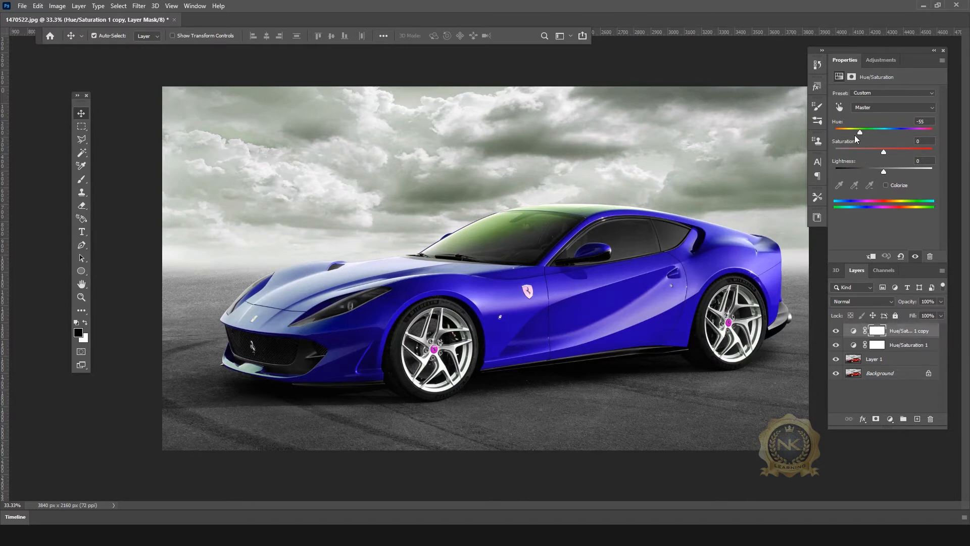
drag(860, 134, 921, 132)
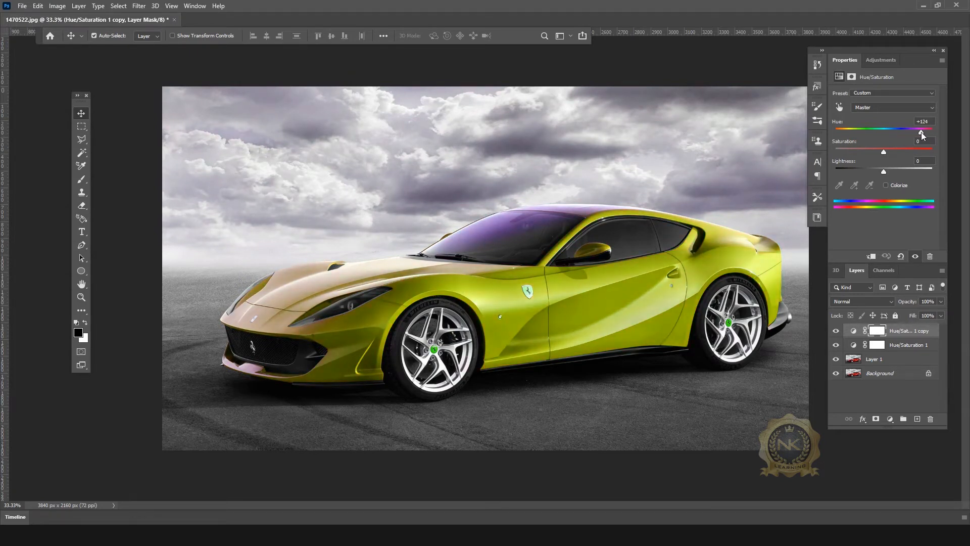
drag(922, 131, 847, 136)
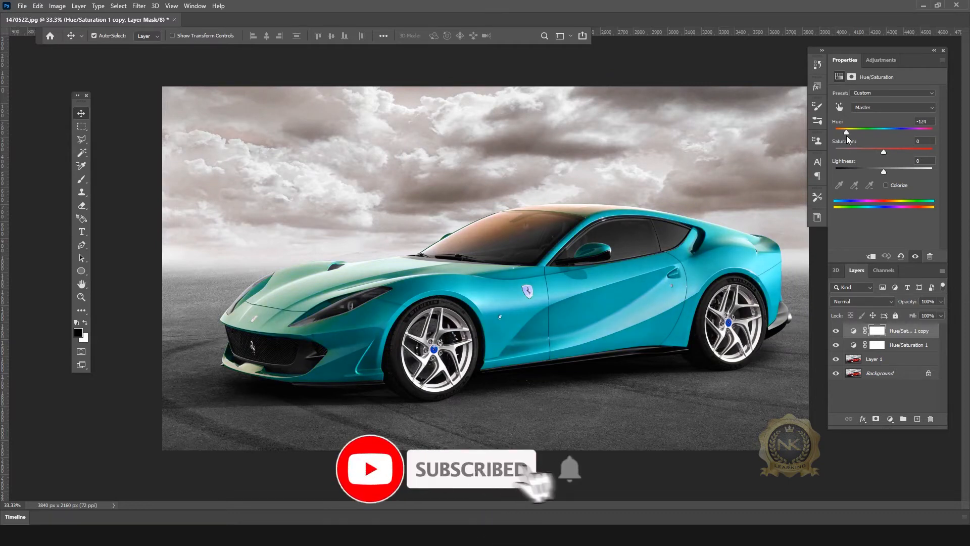
drag(847, 135, 847, 135)
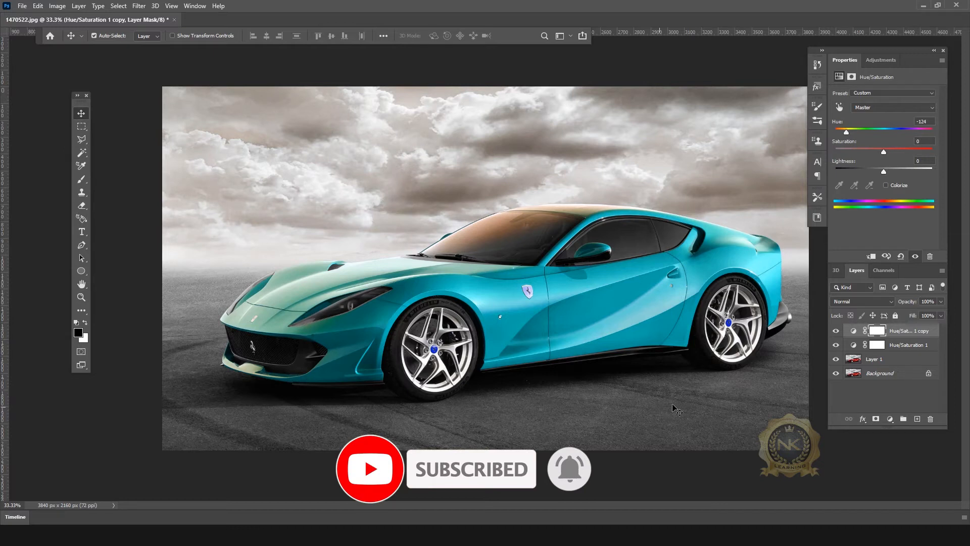
Step: With the Pen tool, start the path at the rear window corner and curve it down the door edge
click(81, 245)
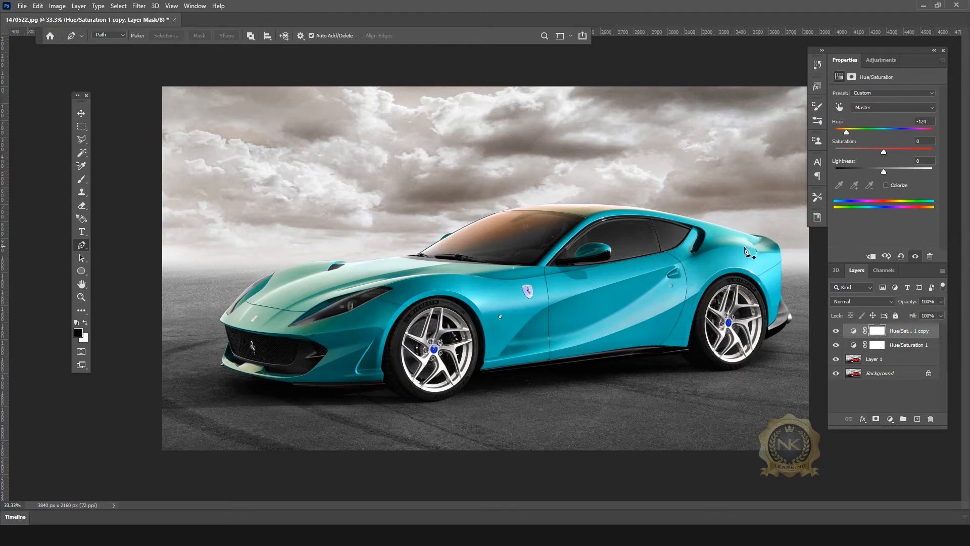
scroll(746, 252, up, 3)
scroll(747, 252, up, 1)
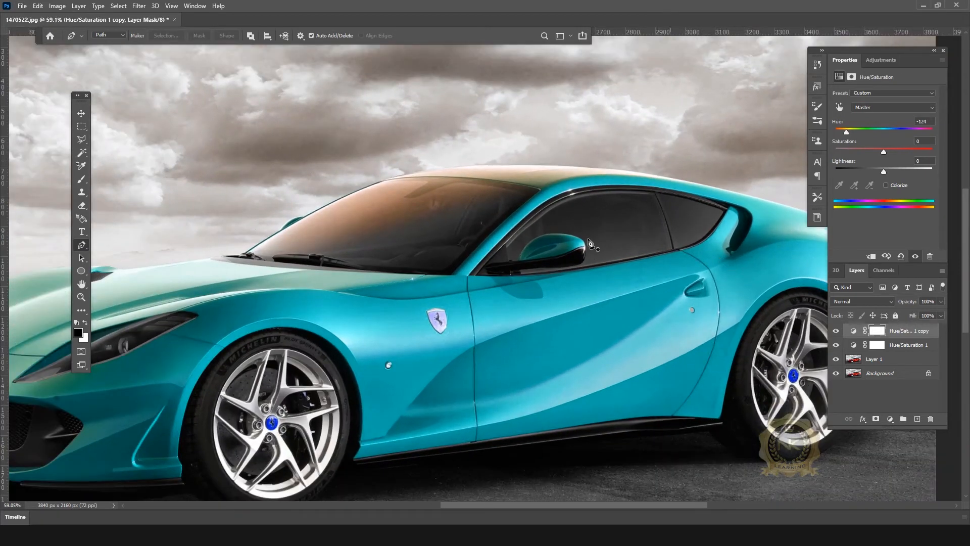
click(681, 251)
click(713, 276)
drag(719, 277, 720, 279)
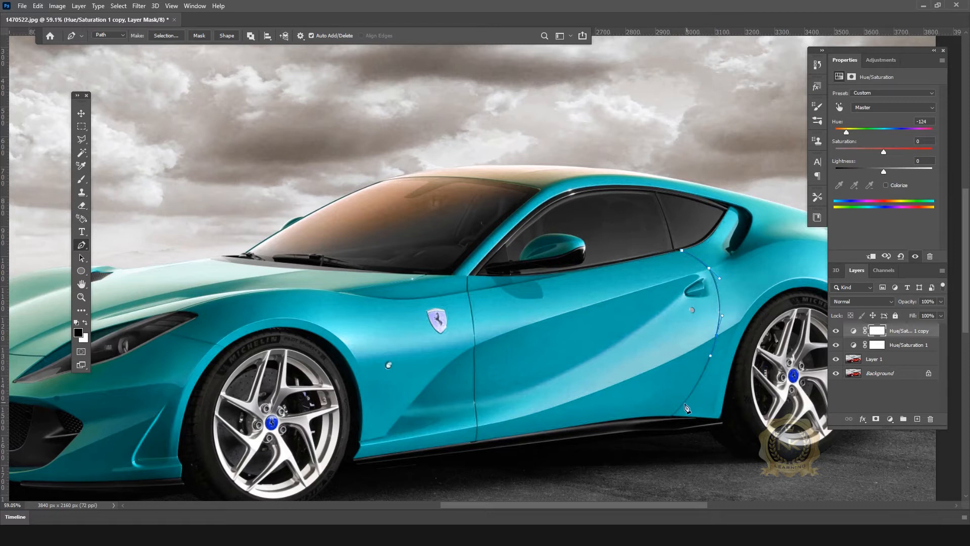
drag(685, 402, 680, 413)
Step: Extend the path below the rear wheel, to the rear bumper and up the car's rear
scroll(689, 435, down, 3)
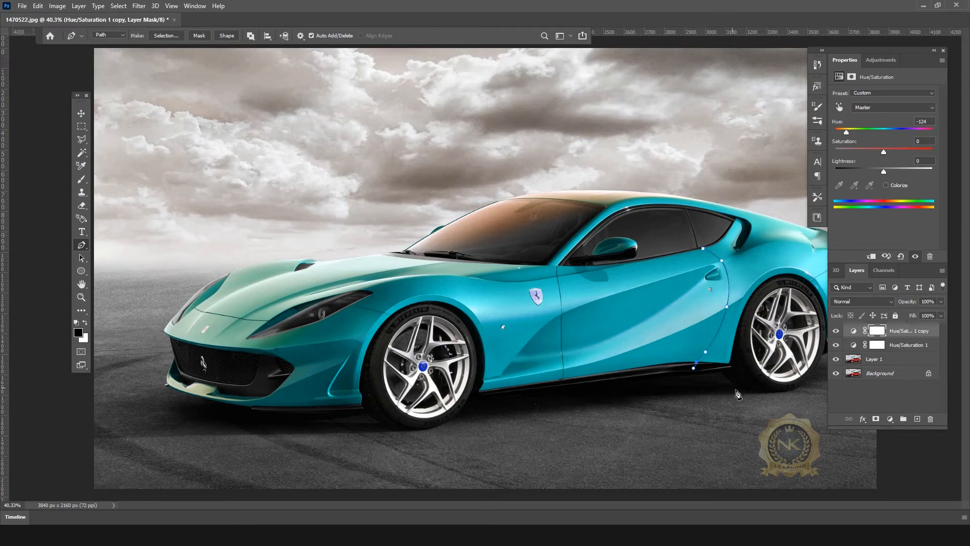
click(759, 405)
scroll(763, 403, down, 2)
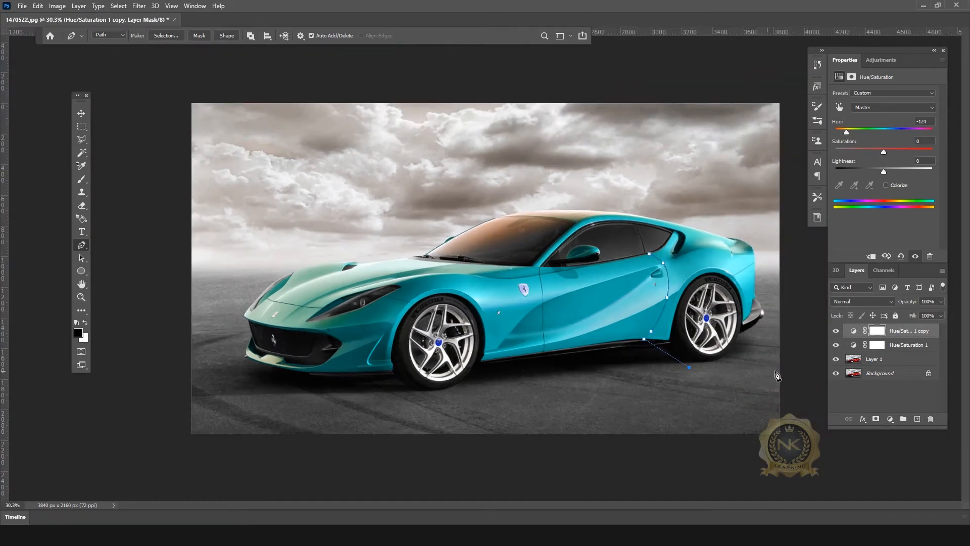
click(766, 312)
click(755, 237)
scroll(641, 211, up, 2)
scroll(729, 205, down, 1)
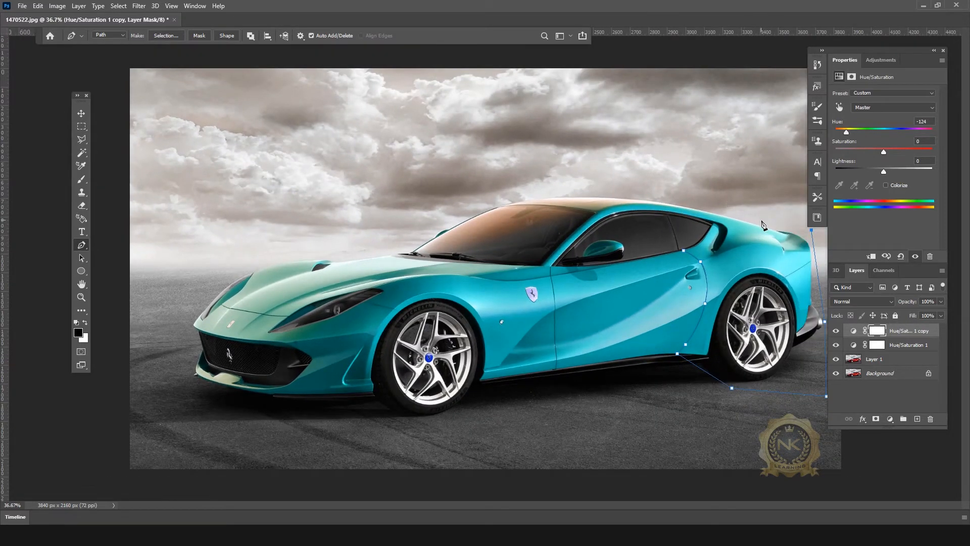
scroll(680, 207, up, 3)
scroll(700, 189, up, 1)
Step: Add anchors along the rear roofline and window edge, then close the path at its start
click(680, 198)
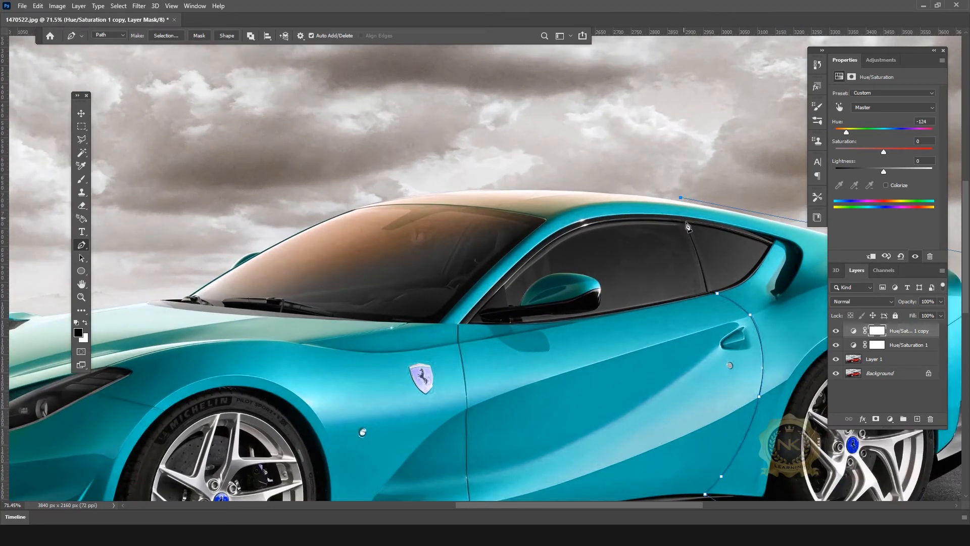
click(682, 216)
click(699, 258)
click(717, 294)
drag(681, 200, 677, 200)
key(ctrl+z)
scroll(696, 244, down, 5)
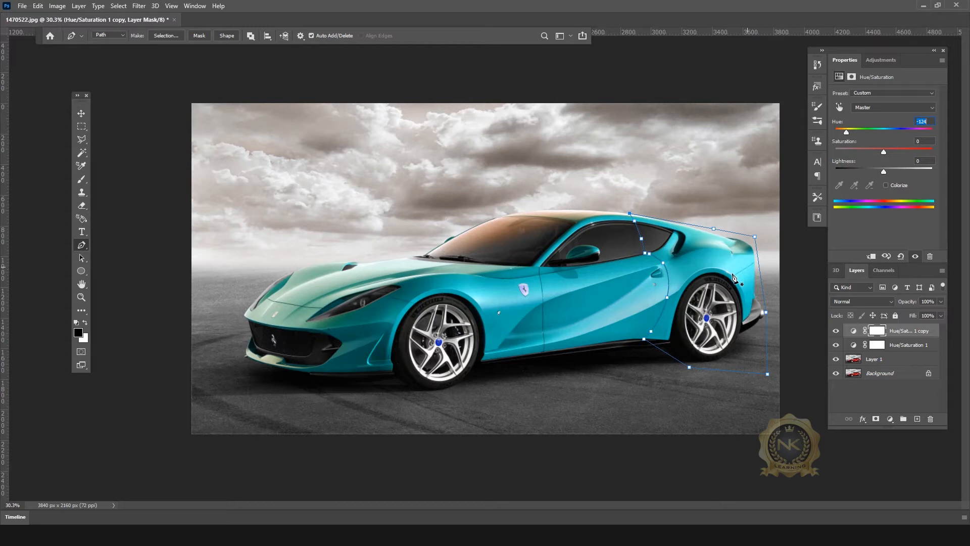
Step: Convert the closed rear path into a selection and fit the image in view
key(ctrl+Return)
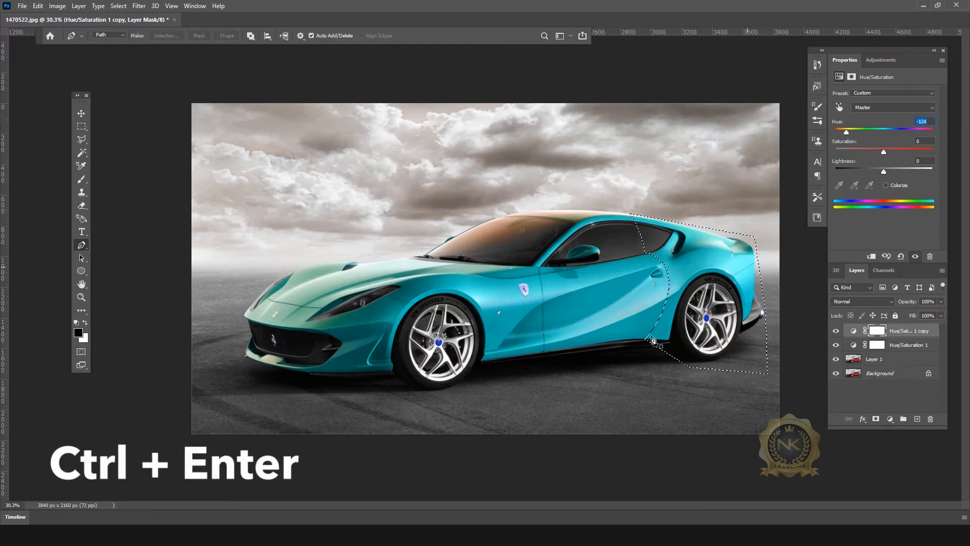
click(81, 113)
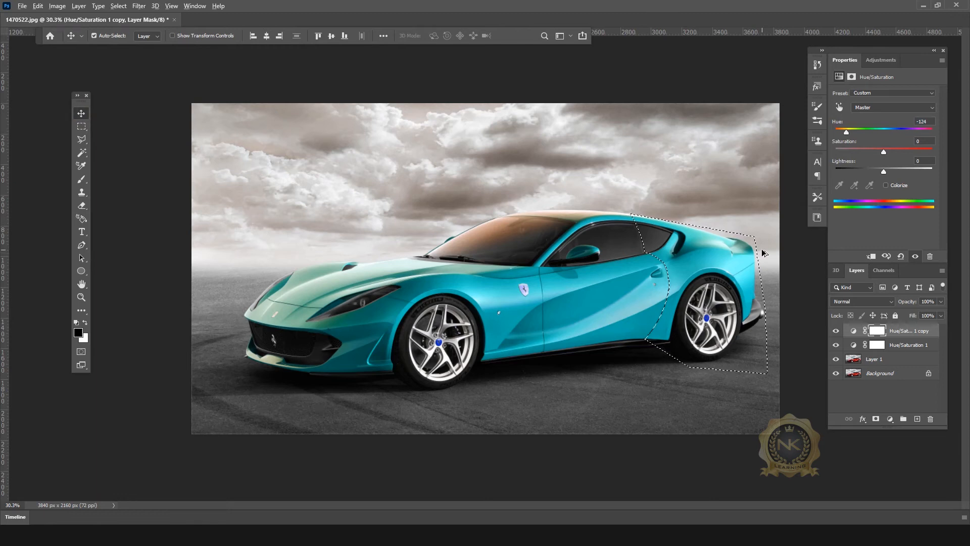
key(ctrl+0)
drag(848, 50, 897, 56)
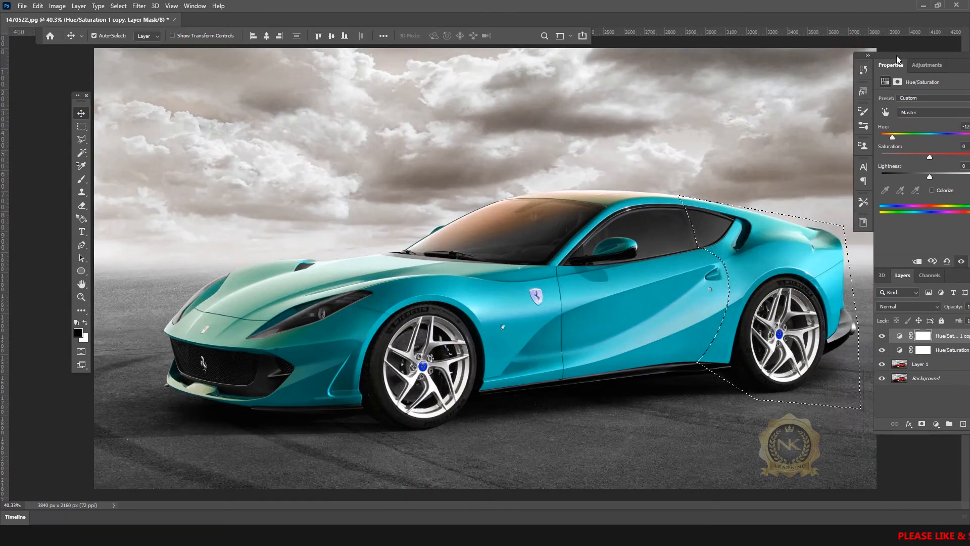
key(ctrl+minus)
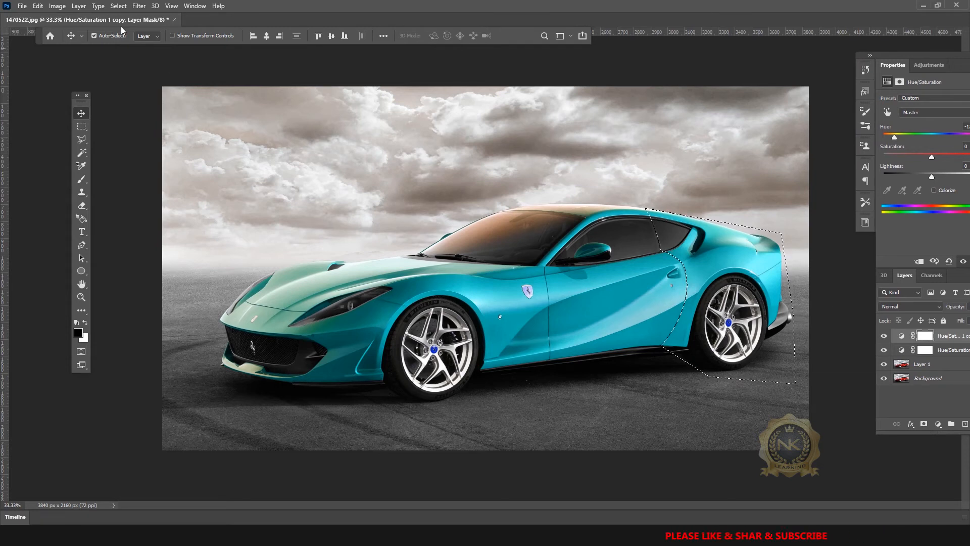
Step: Invert the selection and fill the copy layer's mask black everywhere outside the rear
click(122, 6)
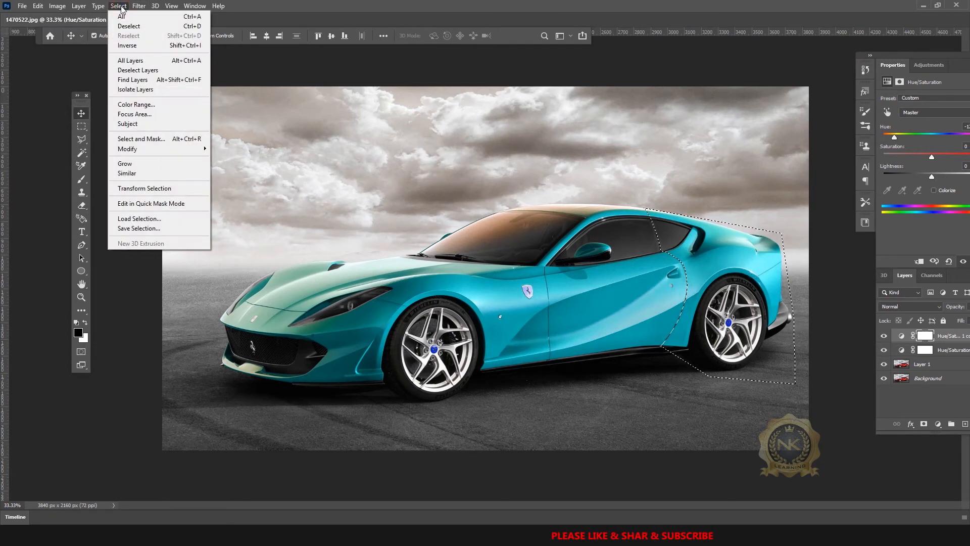
click(138, 45)
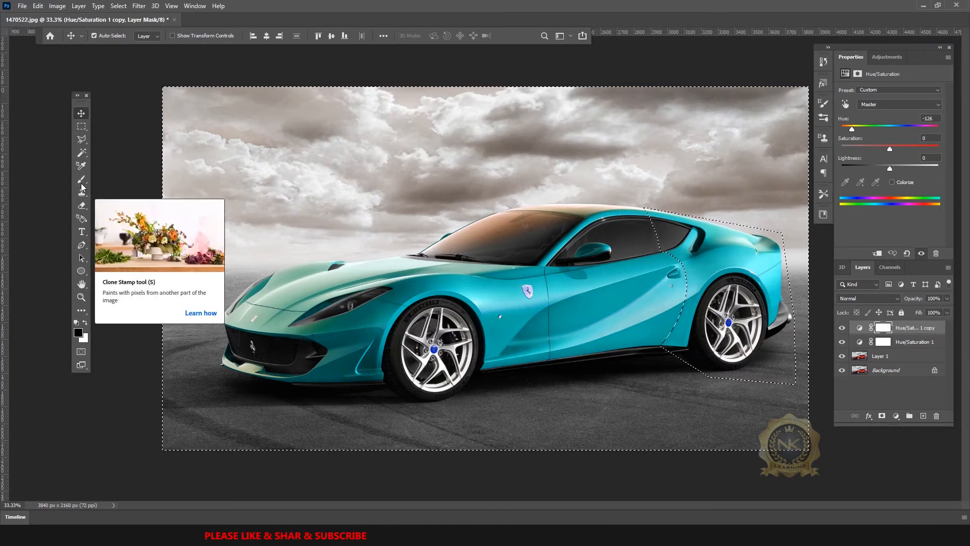
click(81, 179)
click(84, 322)
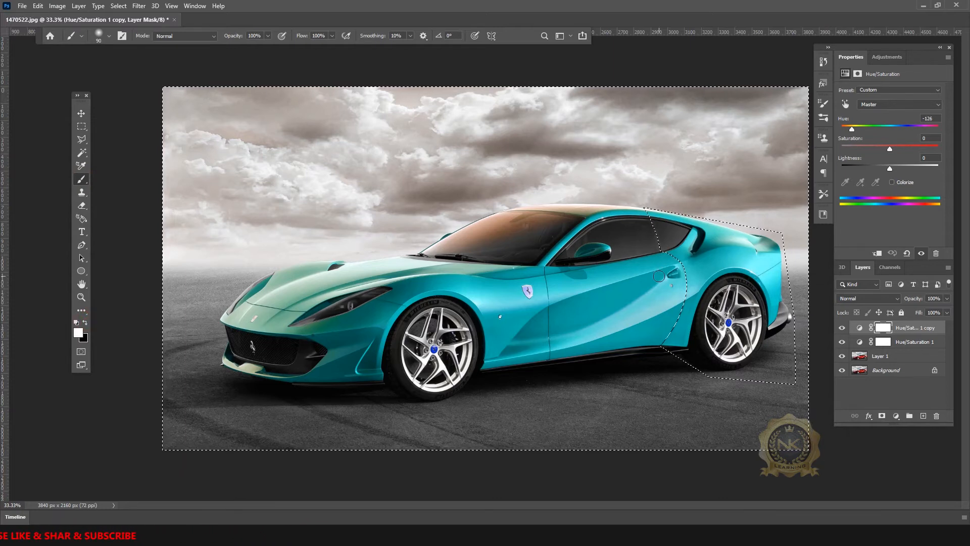
key(Delete)
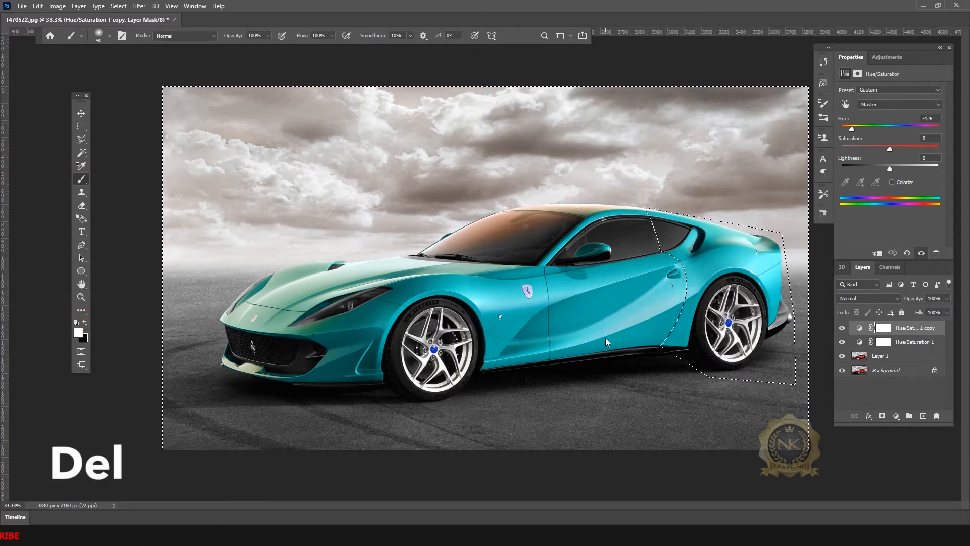
key(v)
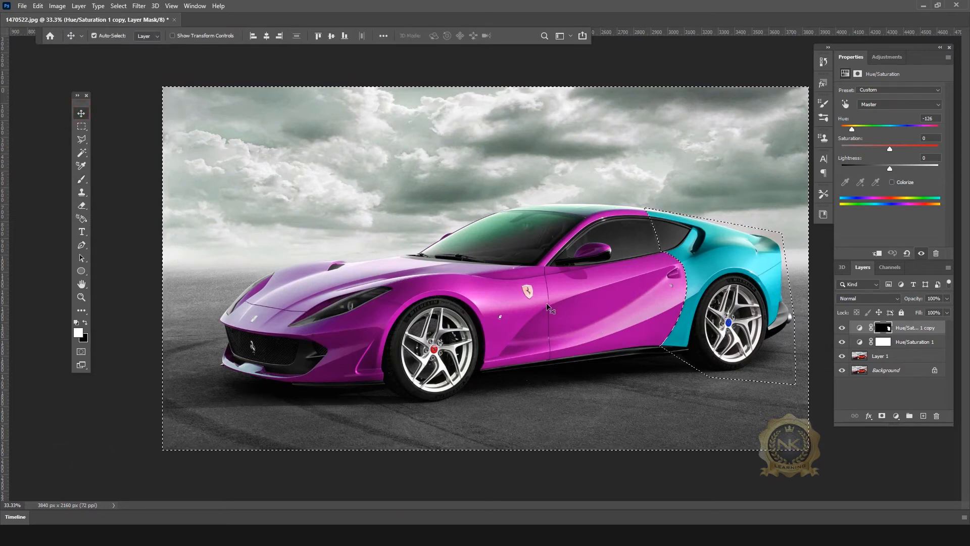
click(81, 126)
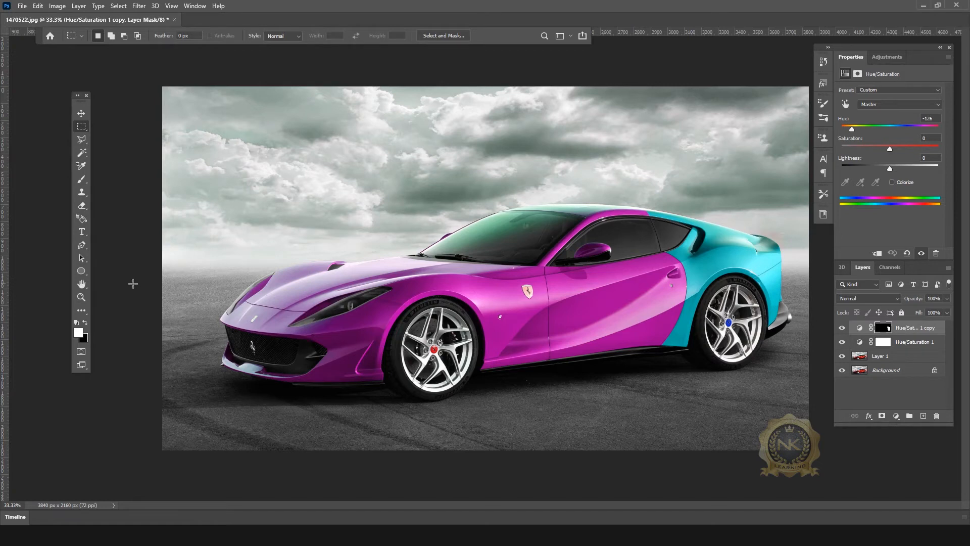
Step: Draw a gradient on the copy's mask across the rear door, then undo it
scroll(508, 332, up, 2)
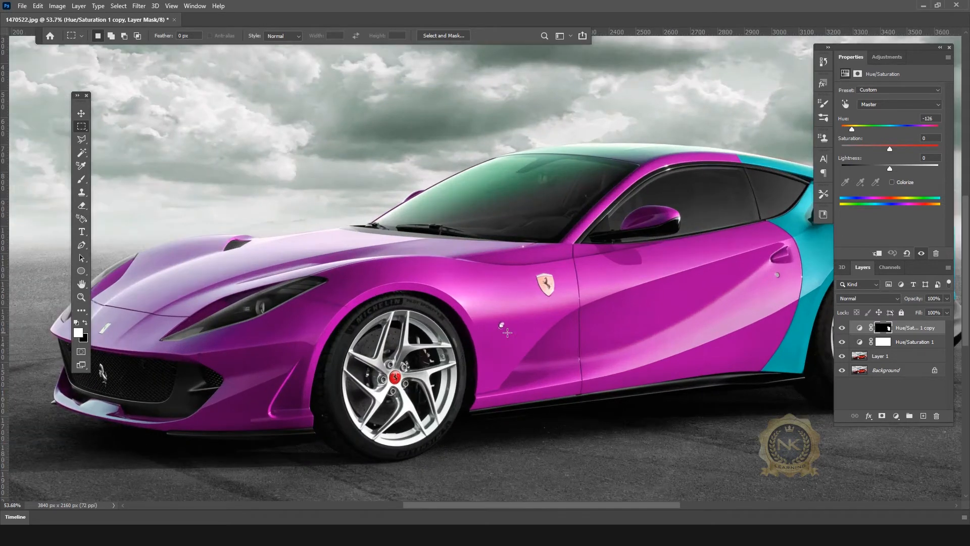
scroll(507, 332, down, 2)
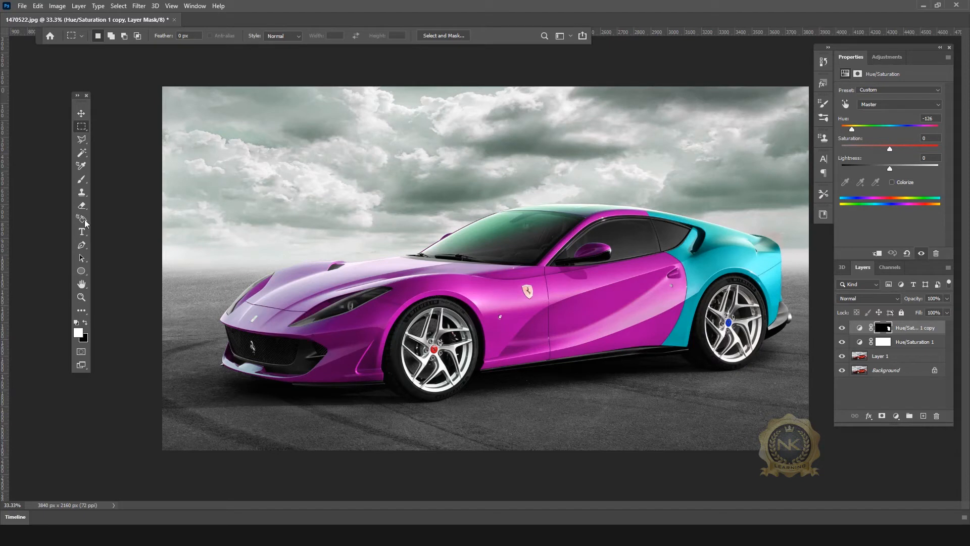
click(81, 311)
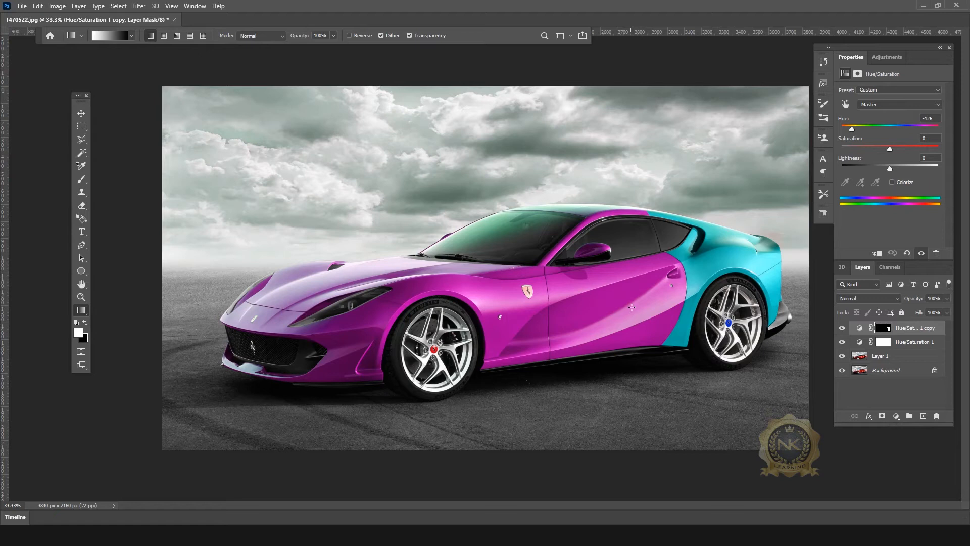
mouse_move(636, 295)
mouse_down()
mouse_move(715, 283)
mouse_move(750, 294)
mouse_move(692, 274)
mouse_move(636, 297)
mouse_up()
key(ctrl+z)
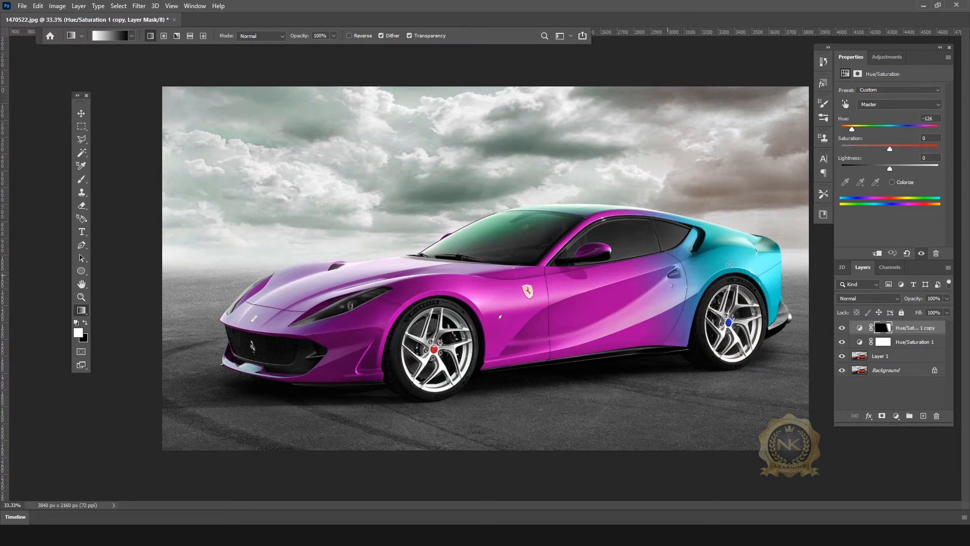
click(82, 113)
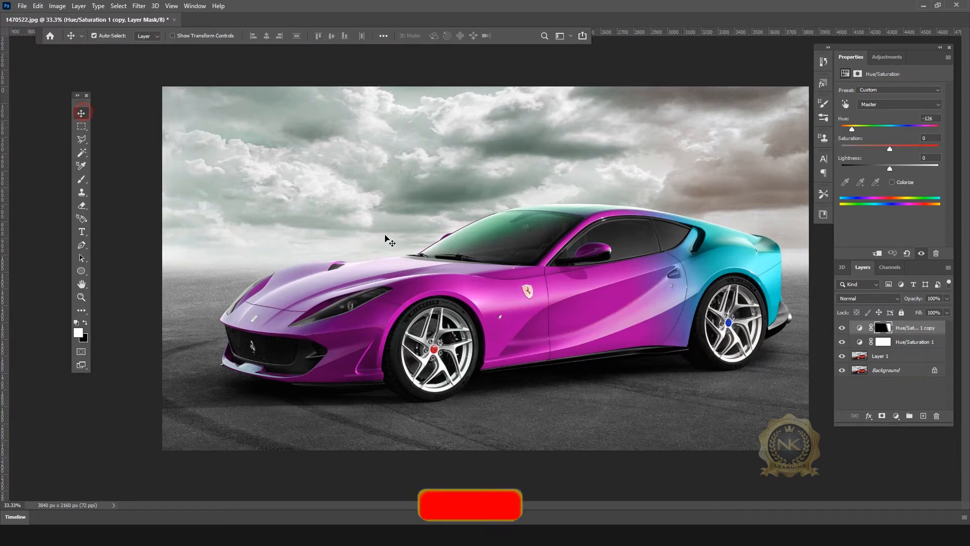
Step: Paint black over the front and rear wheel caps on the Hue/Saturation masks to keep their yellow badges
click(81, 182)
scroll(779, 330, up, 2)
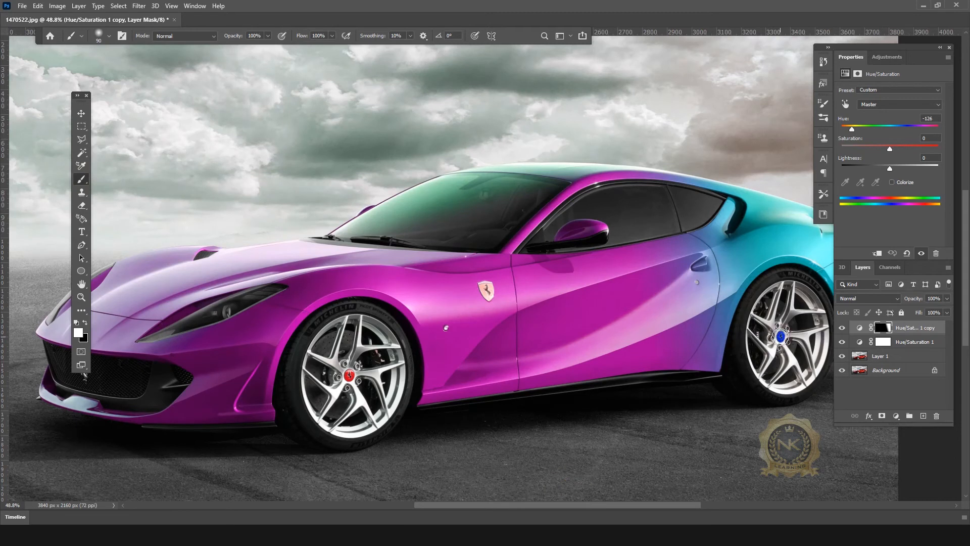
click(85, 324)
click(781, 336)
click(907, 343)
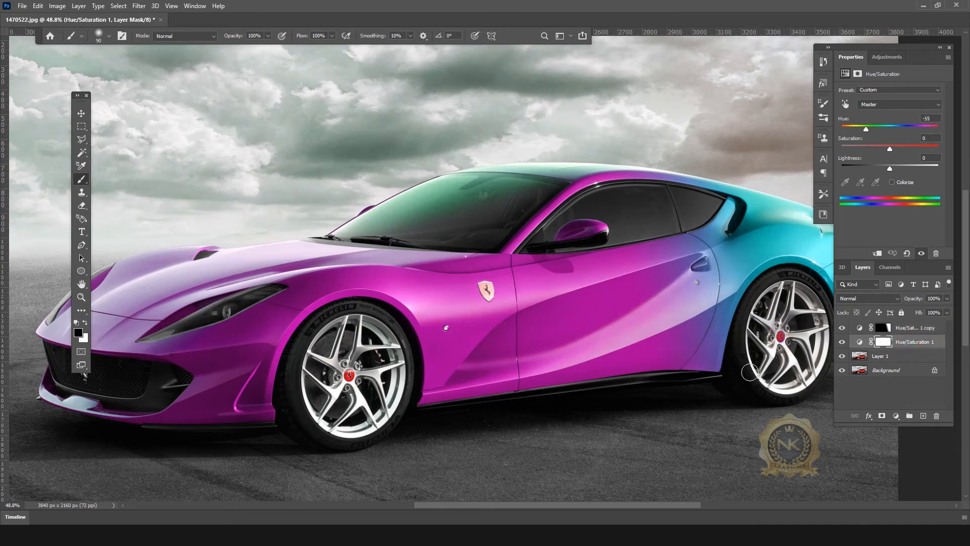
click(781, 336)
click(349, 376)
scroll(596, 293, down, 3)
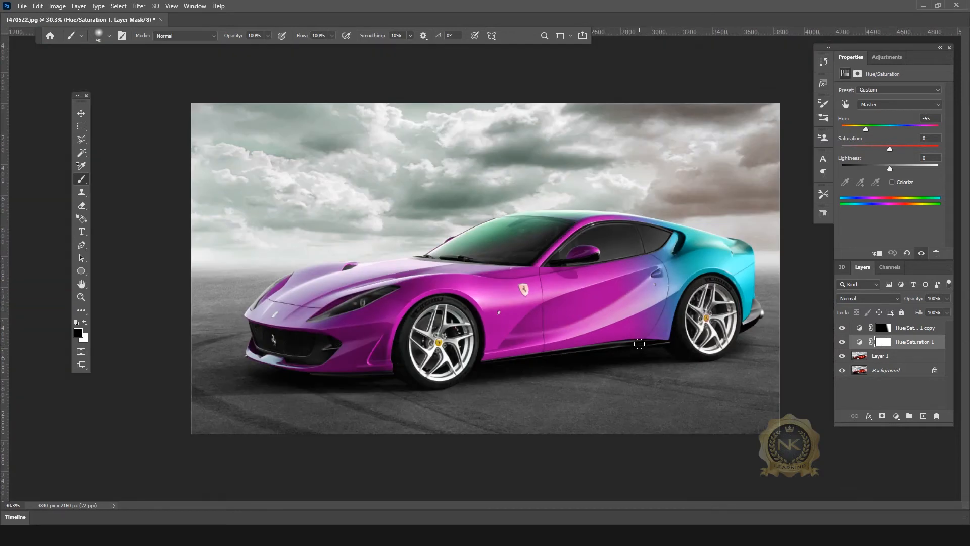
click(80, 114)
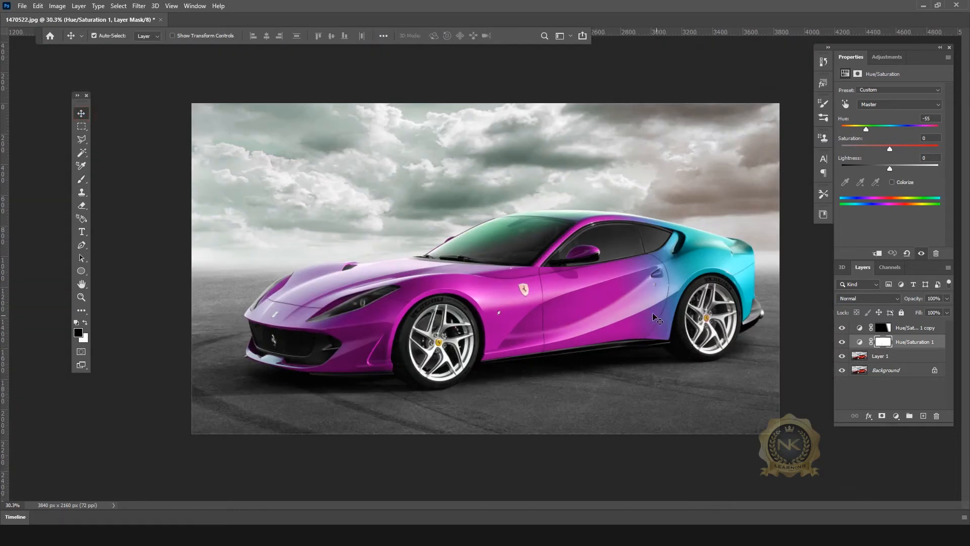
scroll(690, 245, up, 1)
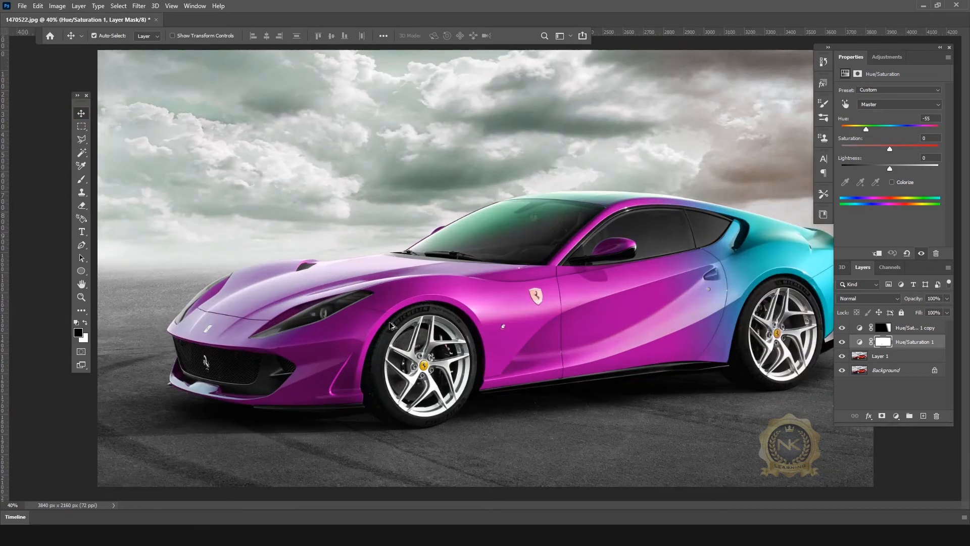
scroll(680, 282, down, 1)
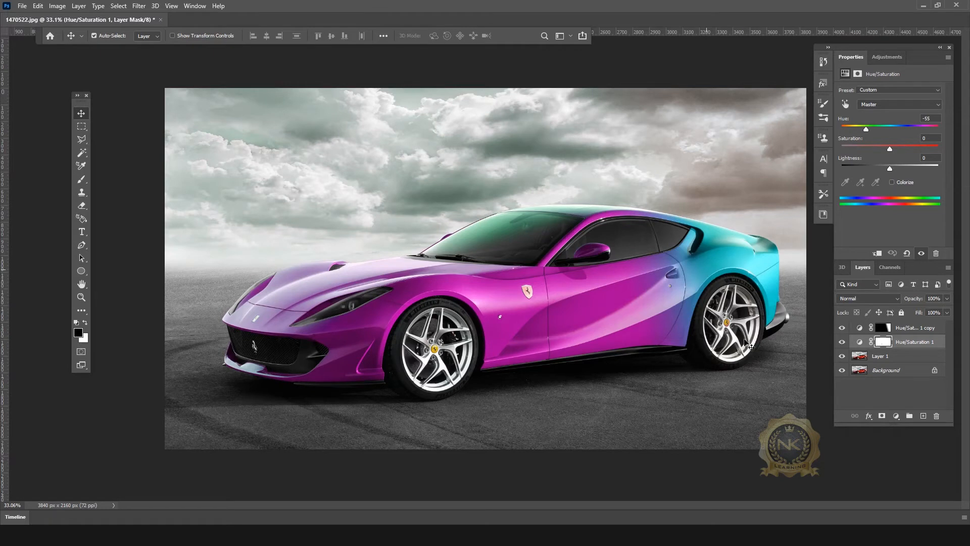
Step: Set the Hue/Saturation 1 copy's Hue to +162, turning the rear lime green
click(919, 328)
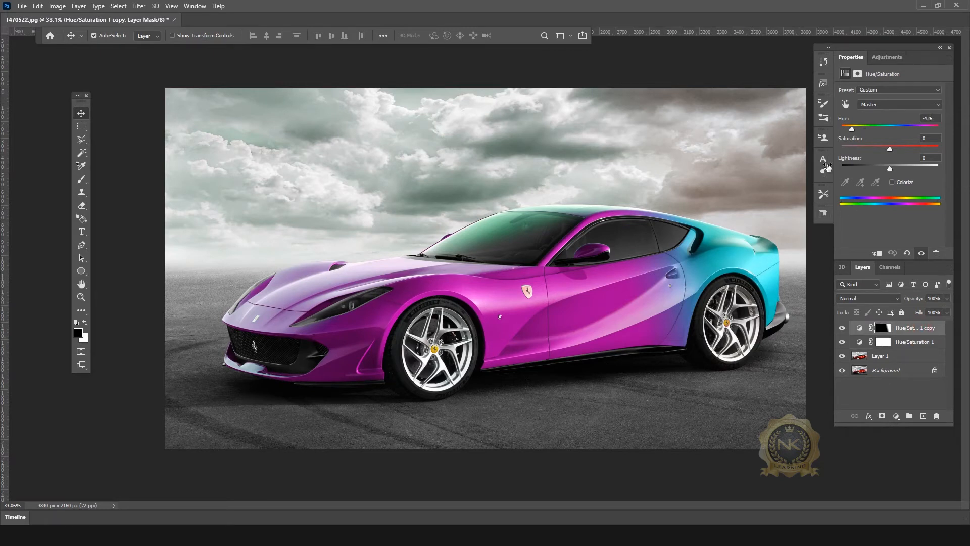
drag(853, 131, 923, 131)
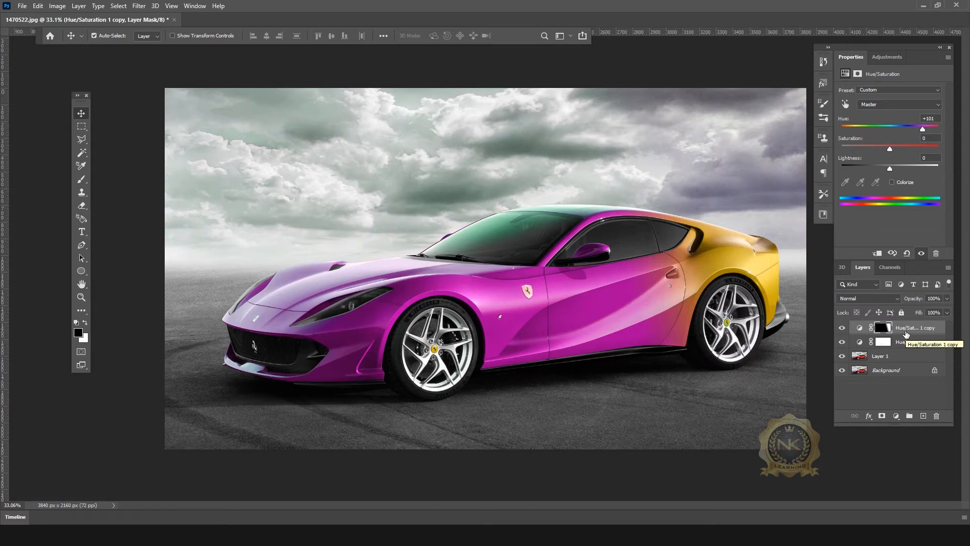
drag(923, 133, 936, 132)
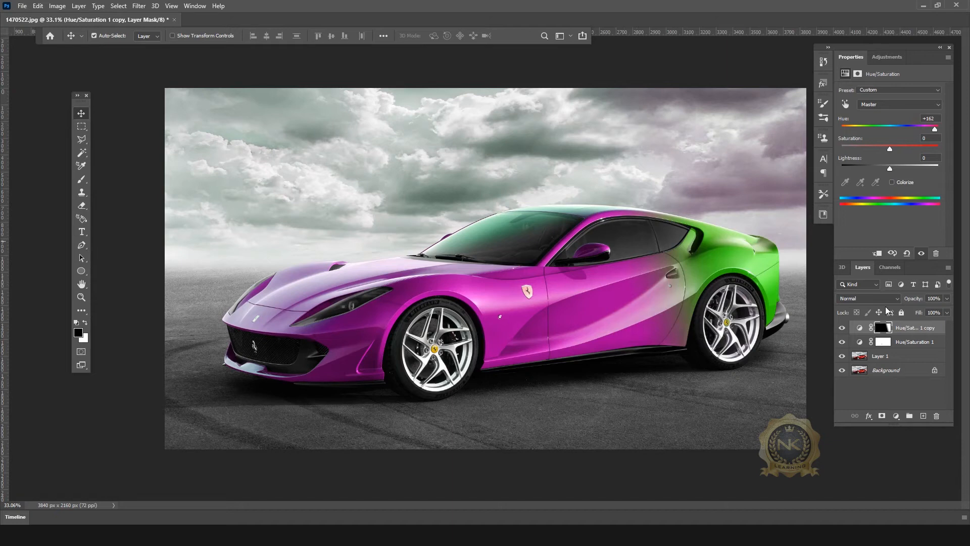
Step: Sweep Hue/Saturation 1 through several hues, settling at +38 for an orange body
click(918, 344)
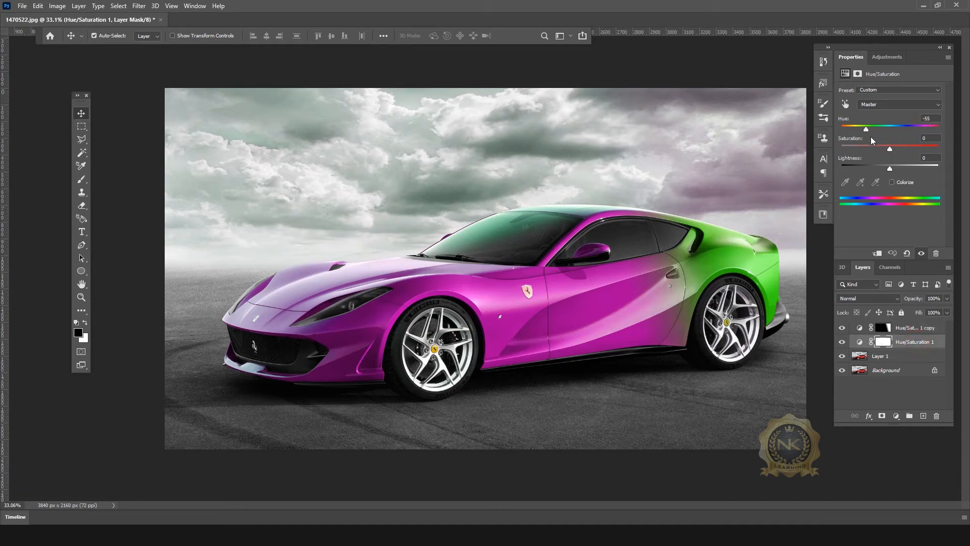
drag(868, 130, 828, 132)
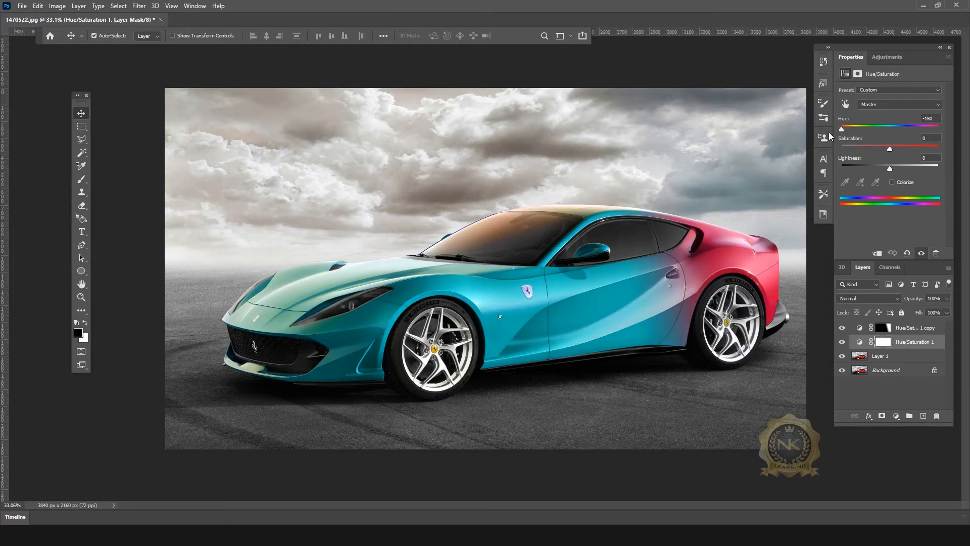
drag(844, 129, 870, 129)
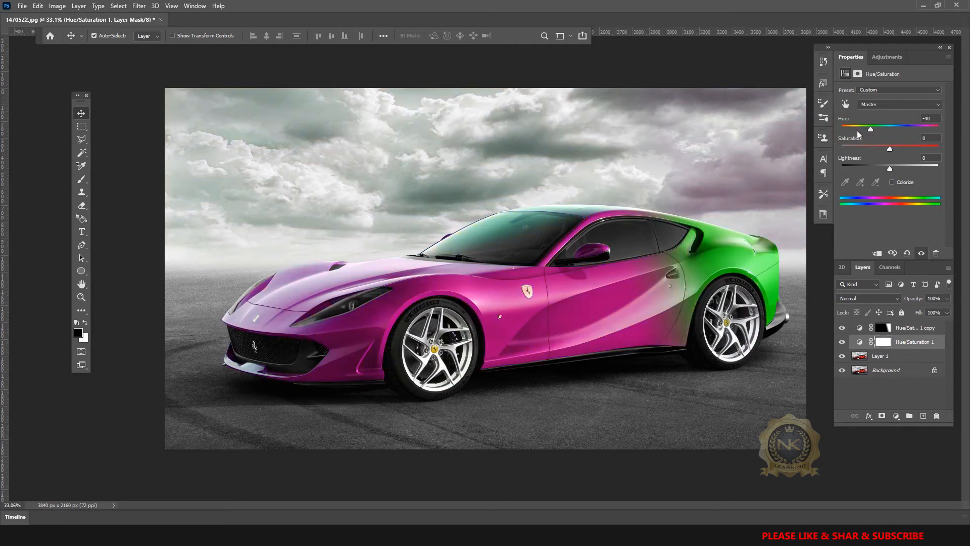
click(841, 134)
drag(841, 134, 911, 132)
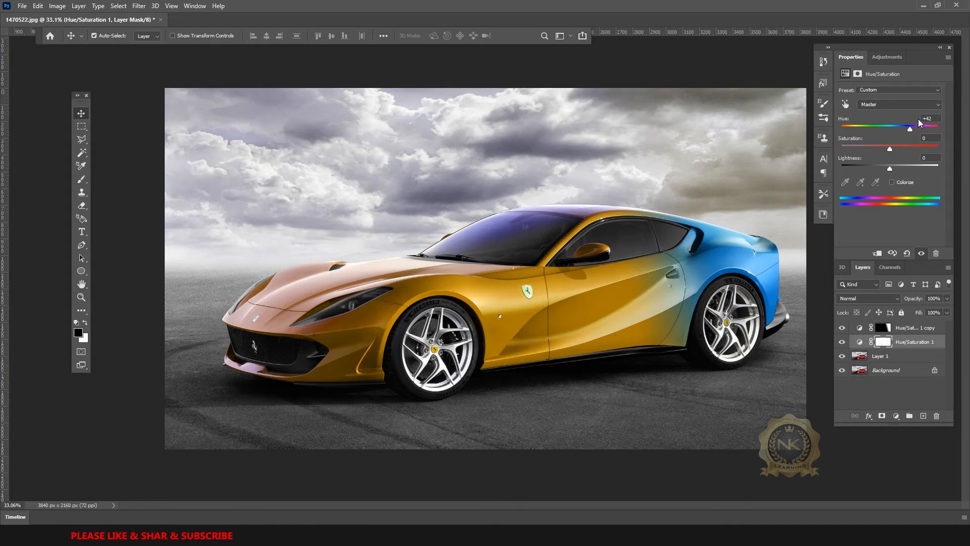
drag(909, 127, 917, 126)
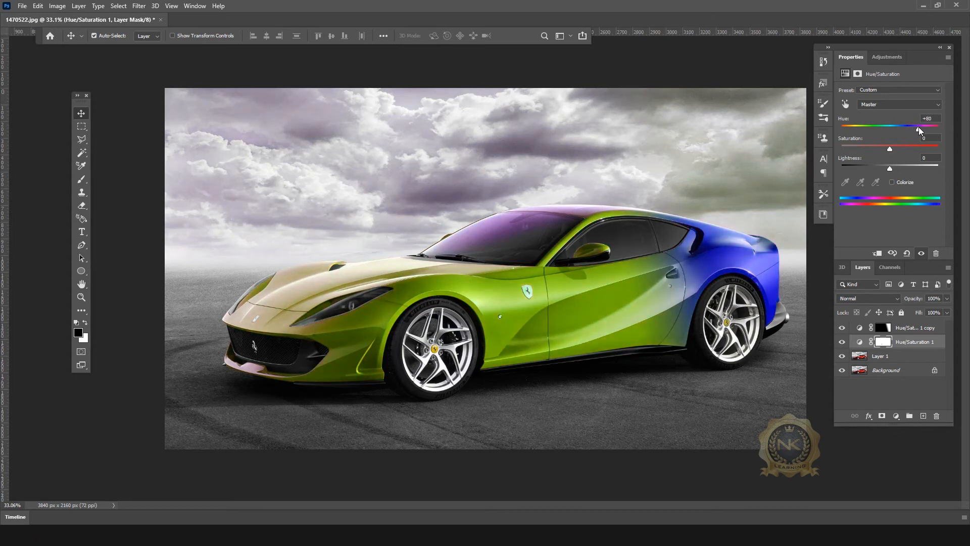
drag(919, 127, 909, 127)
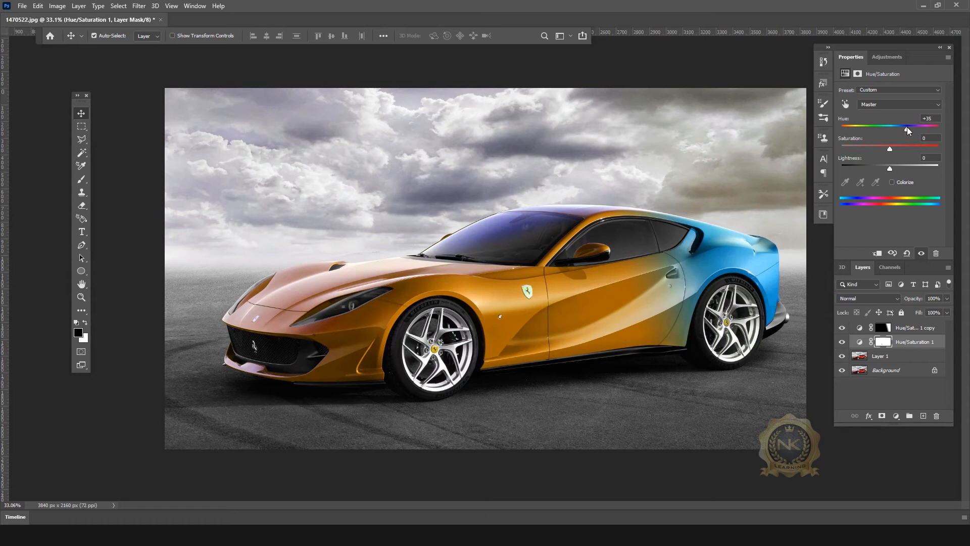
drag(906, 127, 908, 127)
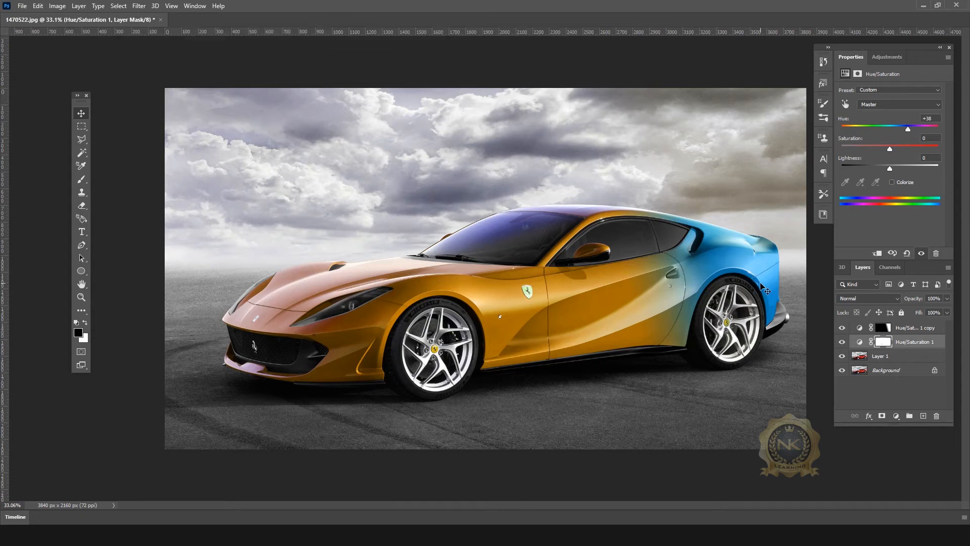
Step: Preview the image without panels, then set Hue/Saturation 1's Hue to +42 for a golden body
key(Tab)
key(ctrl+0)
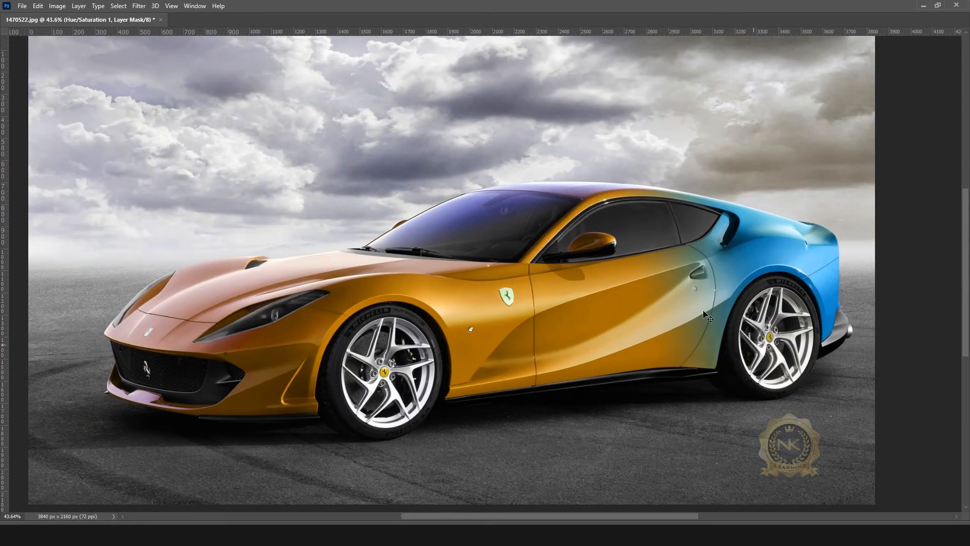
scroll(697, 311, down, 1)
key(Tab)
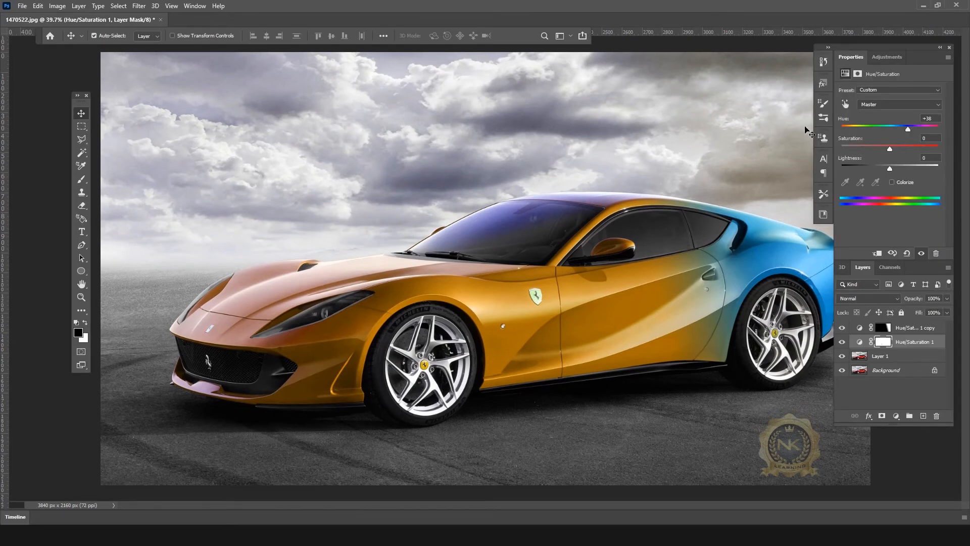
mouse_move(909, 130)
mouse_down()
mouse_move(927, 126)
mouse_move(894, 129)
mouse_move(910, 127)
mouse_up()
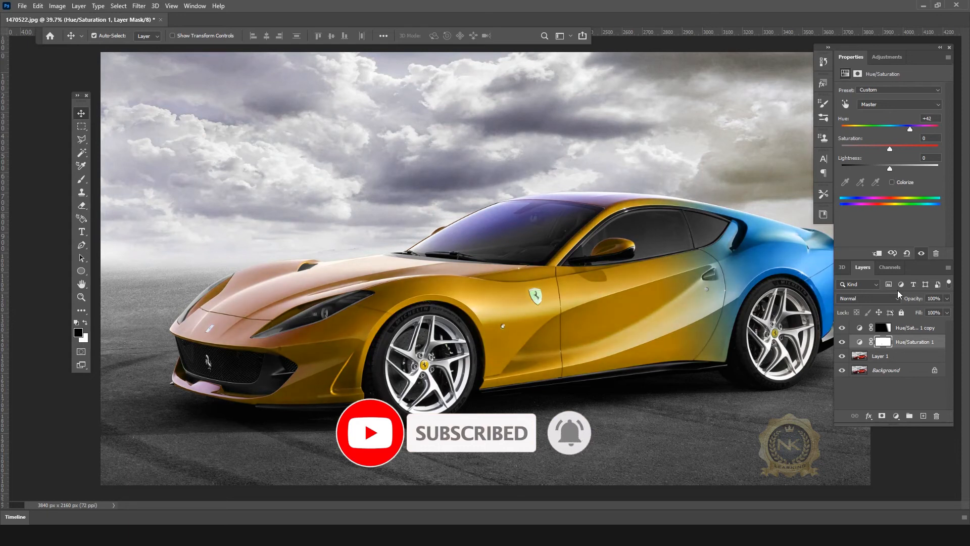
key(ctrl+0)
click(920, 329)
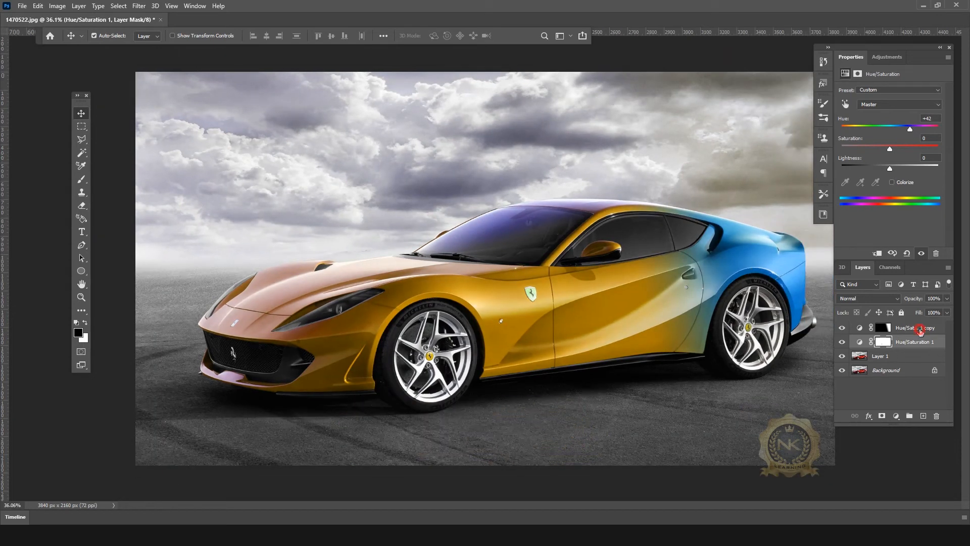
Step: Shift the rear colour layer's hue through blue and pink back to gold
drag(932, 134, 859, 132)
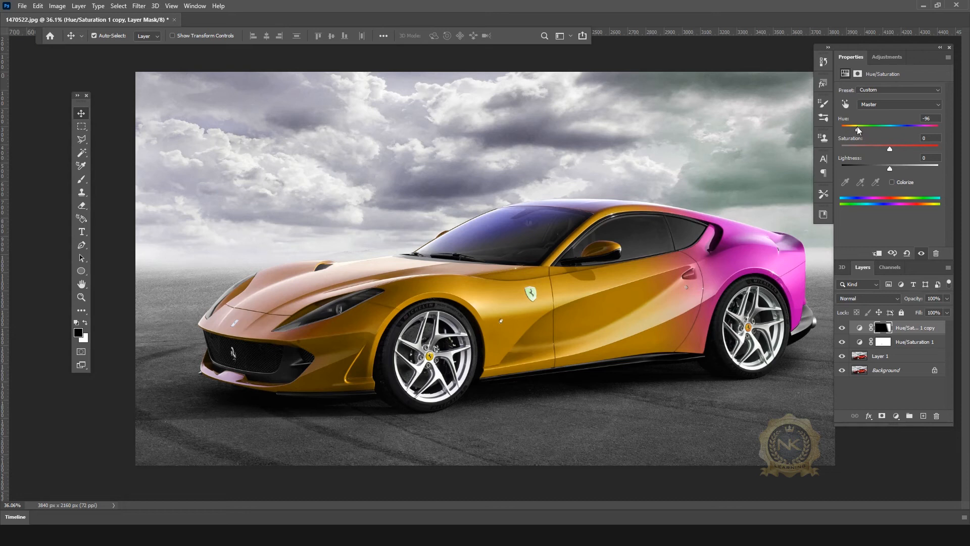
drag(858, 130, 892, 131)
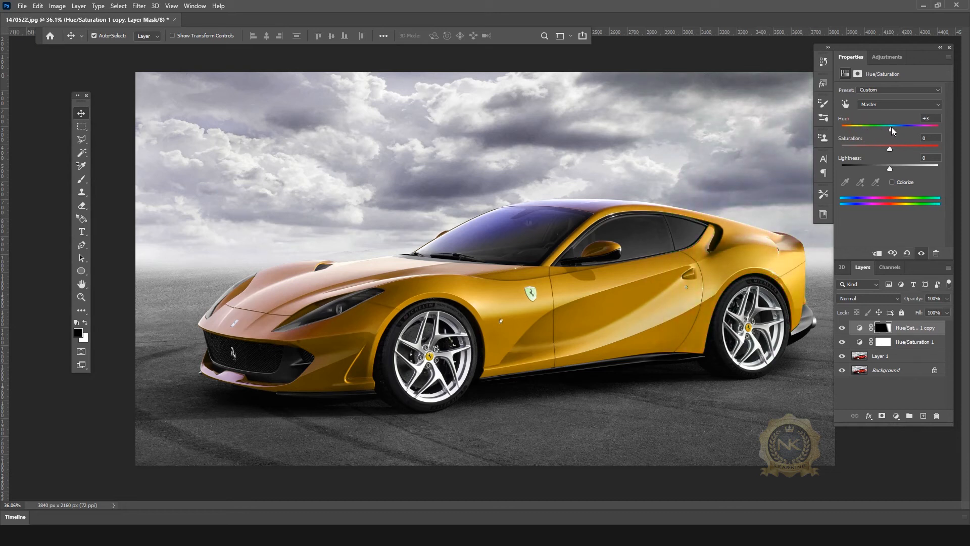
drag(892, 131, 890, 131)
Step: Shift Hue/Saturation 1's hue to about -167, turning the car body deep blue
click(901, 343)
drag(890, 151, 893, 131)
drag(880, 131, 849, 137)
Step: Lighten the car's blue by setting Hue/Saturation 1's hue to -154
click(937, 330)
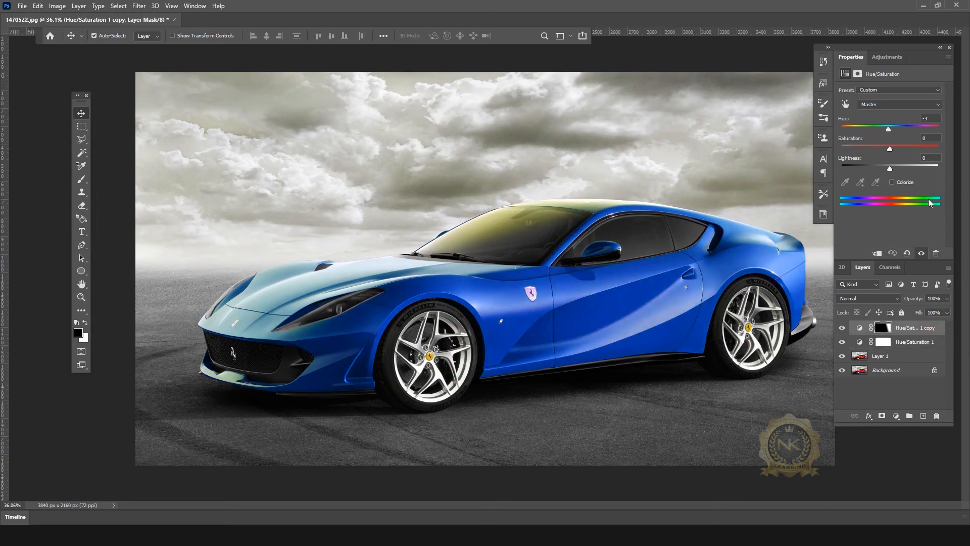
click(902, 344)
mouse_move(853, 128)
mouse_down()
mouse_move(873, 122)
mouse_move(847, 125)
mouse_up()
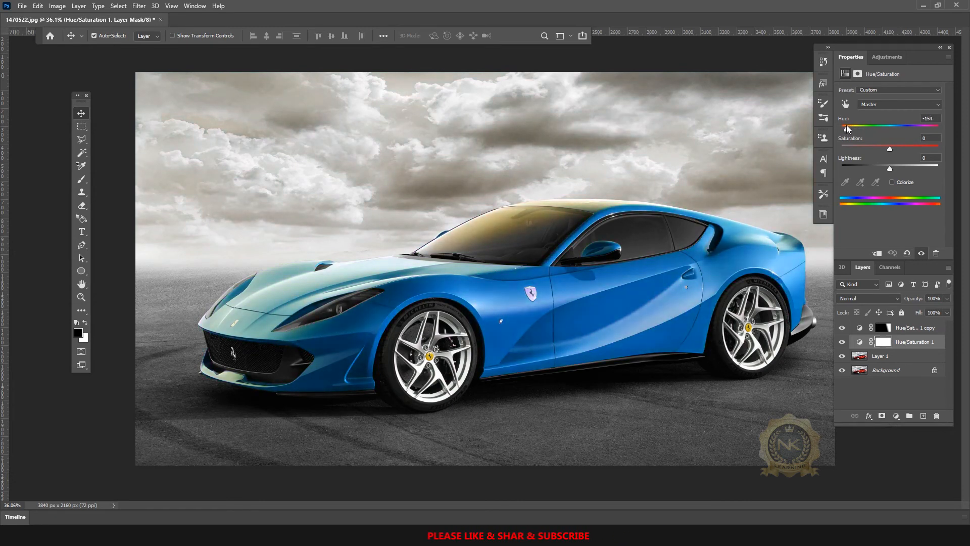
Step: Set the Hue/Saturation 1 copy hue to -162, making the rear golden yellow-orange
click(927, 330)
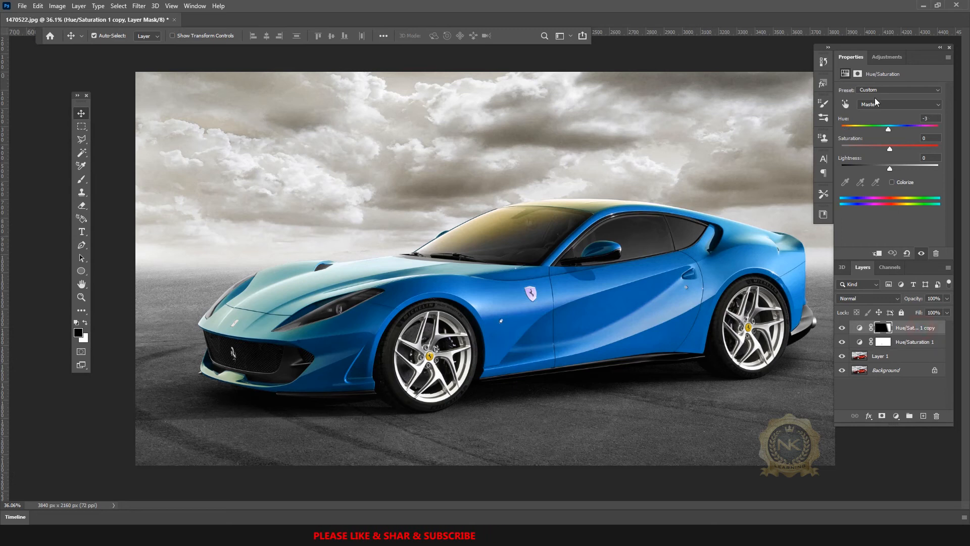
drag(888, 129, 842, 130)
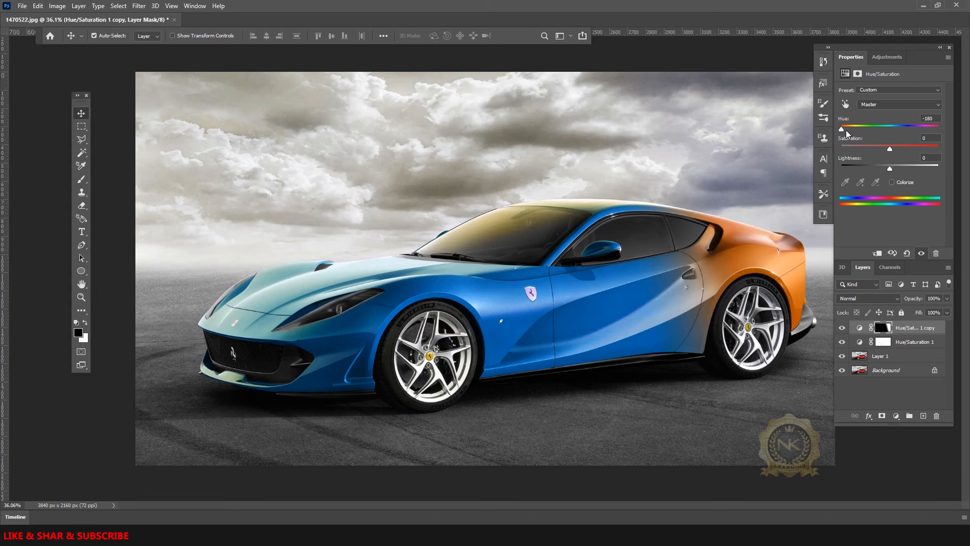
drag(842, 130, 846, 130)
scroll(660, 281, down, 1)
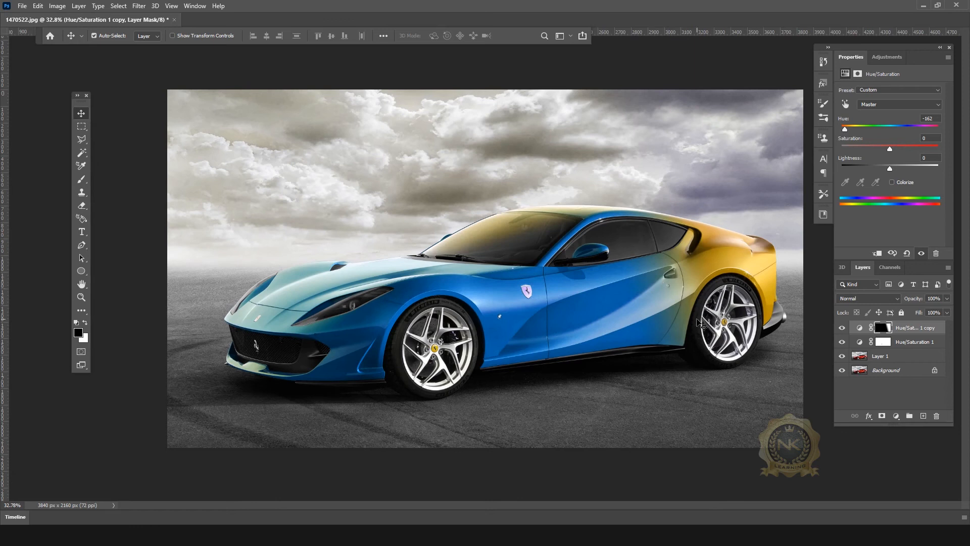
scroll(676, 304, up, 1)
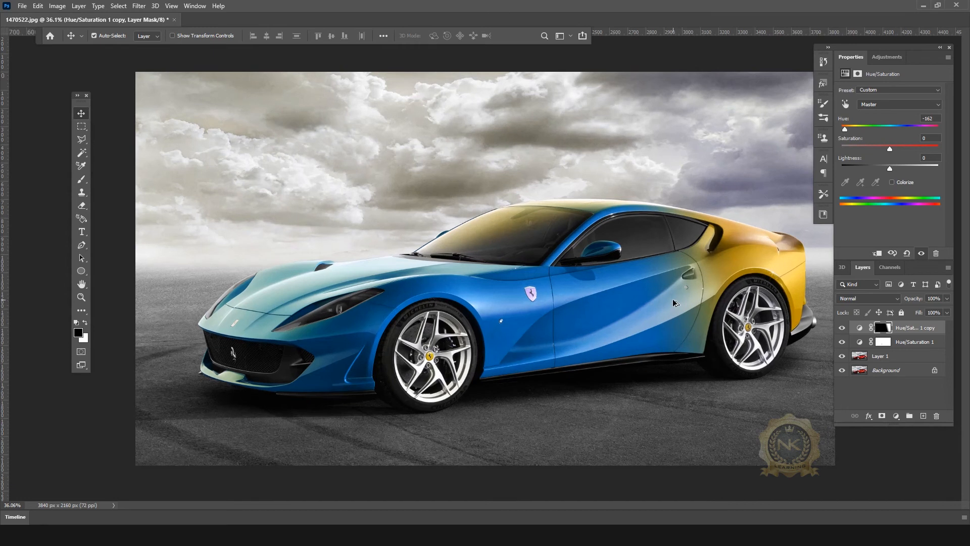
key(Tab)
scroll(672, 299, up, 2)
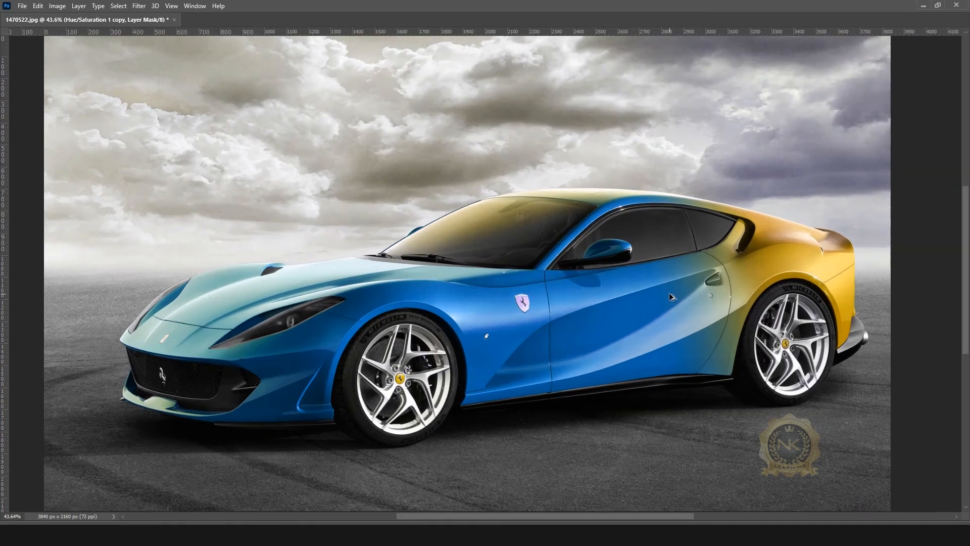
scroll(671, 292, down, 3)
scroll(881, 108, up, 1)
key(Tab)
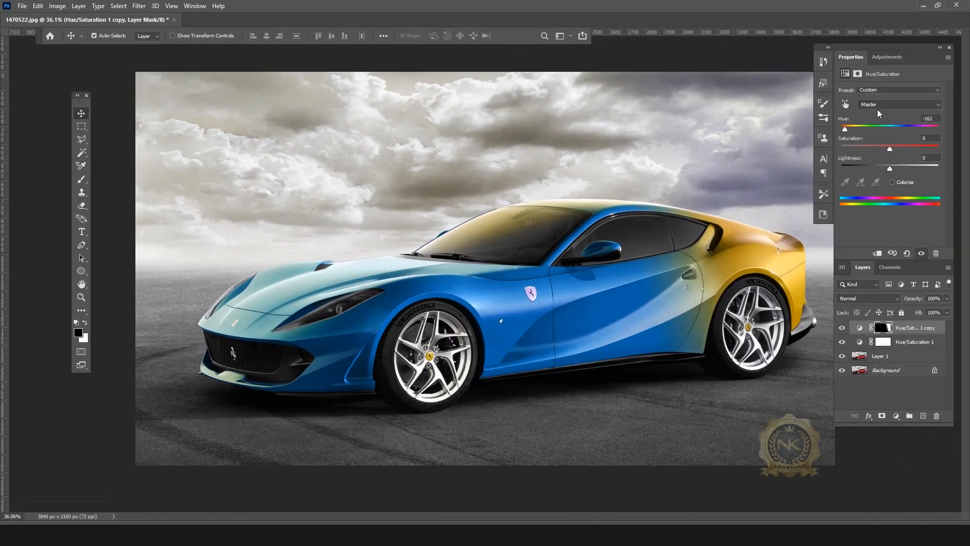
scroll(738, 196, down, 1)
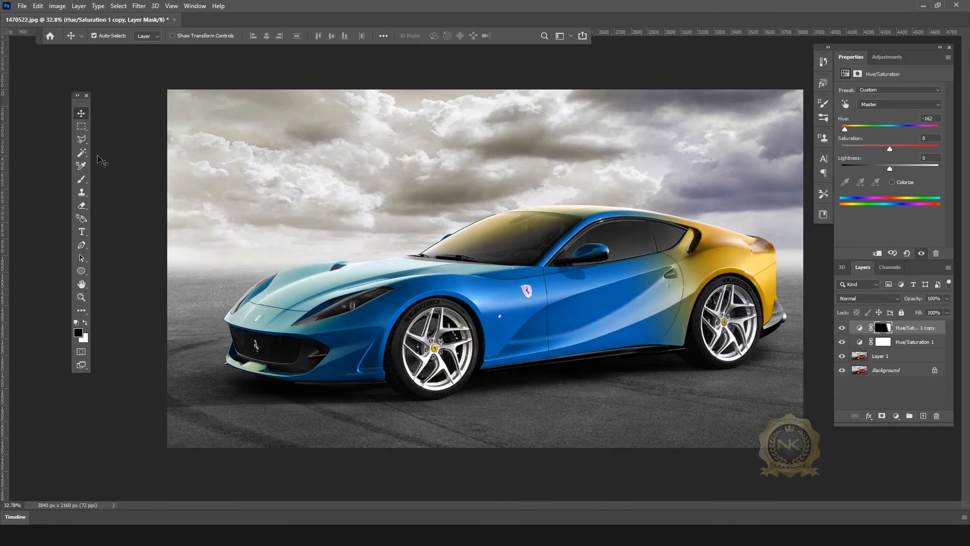
Step: Paint black on the copy layer's mask over the upper-right sky with a larger brush, undoing a white stroke
click(82, 179)
drag(631, 170, 750, 178)
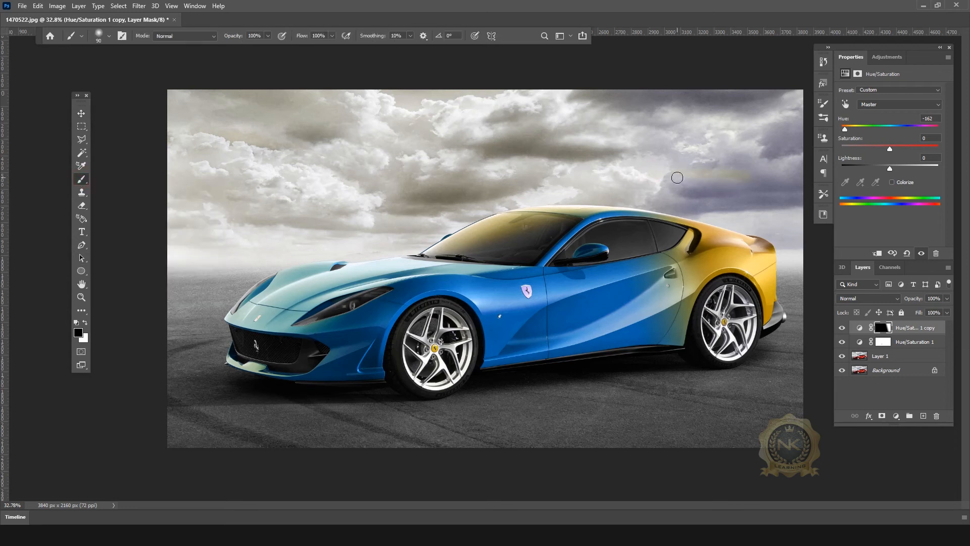
key(bracketright)
key(bracketright)
key(bracketright)
key(bracketright)
mouse_move(663, 183)
mouse_down()
mouse_move(779, 209)
mouse_move(798, 133)
mouse_move(781, 164)
mouse_move(696, 173)
mouse_move(758, 175)
mouse_move(697, 179)
mouse_move(731, 142)
mouse_move(699, 127)
mouse_move(776, 99)
mouse_move(598, 94)
mouse_move(678, 110)
mouse_up()
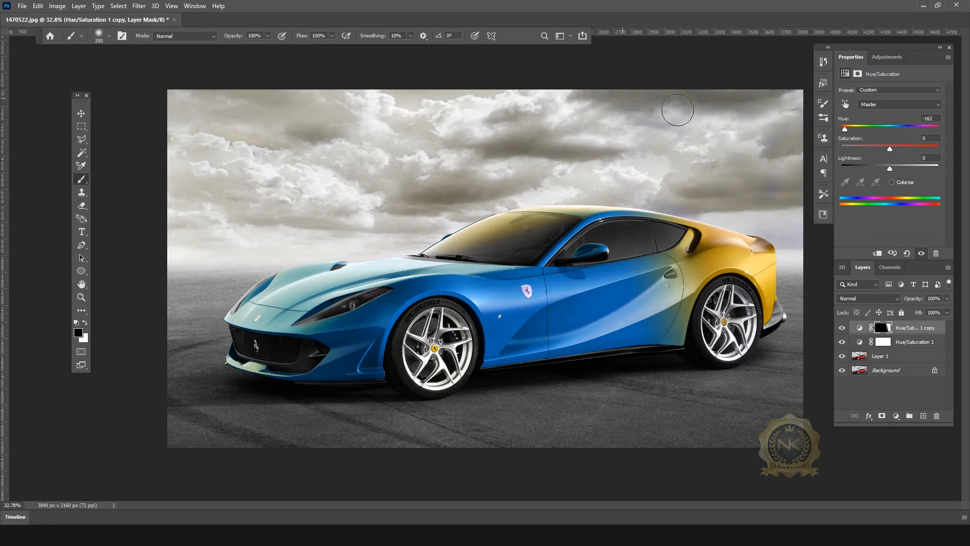
click(85, 322)
mouse_move(725, 144)
mouse_down()
mouse_move(764, 156)
mouse_move(711, 157)
mouse_move(696, 176)
mouse_move(763, 189)
mouse_move(676, 187)
mouse_up()
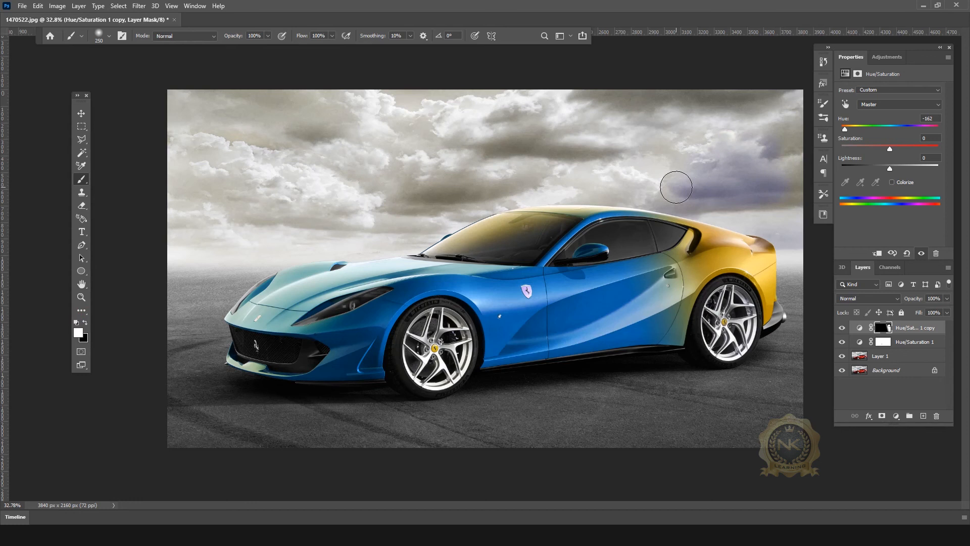
key(ctrl+z)
click(86, 322)
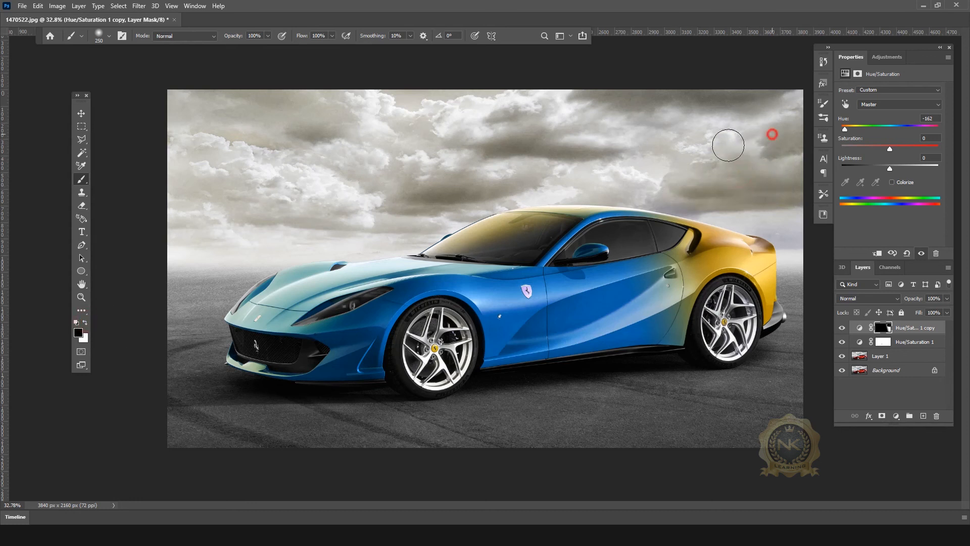
Step: Mask out the remaining yellow tint in the sky beside and above the car's rear
drag(782, 221, 703, 175)
scroll(756, 208, down, 2)
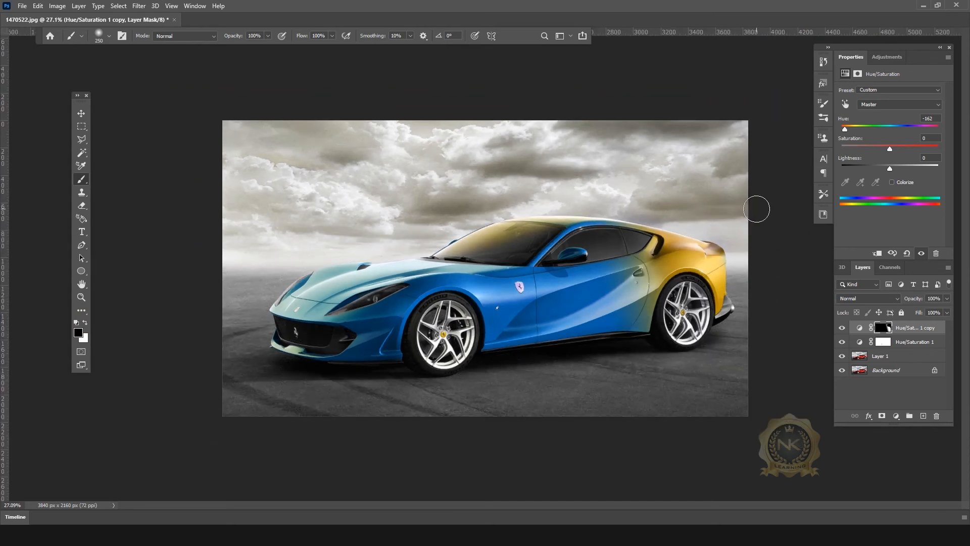
click(660, 211)
scroll(683, 192, up, 5)
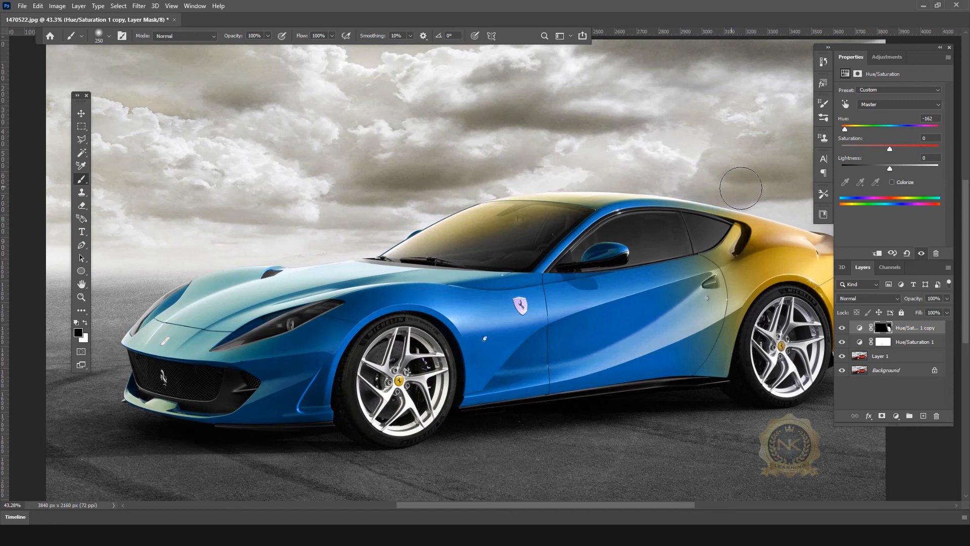
scroll(727, 173, down, 3)
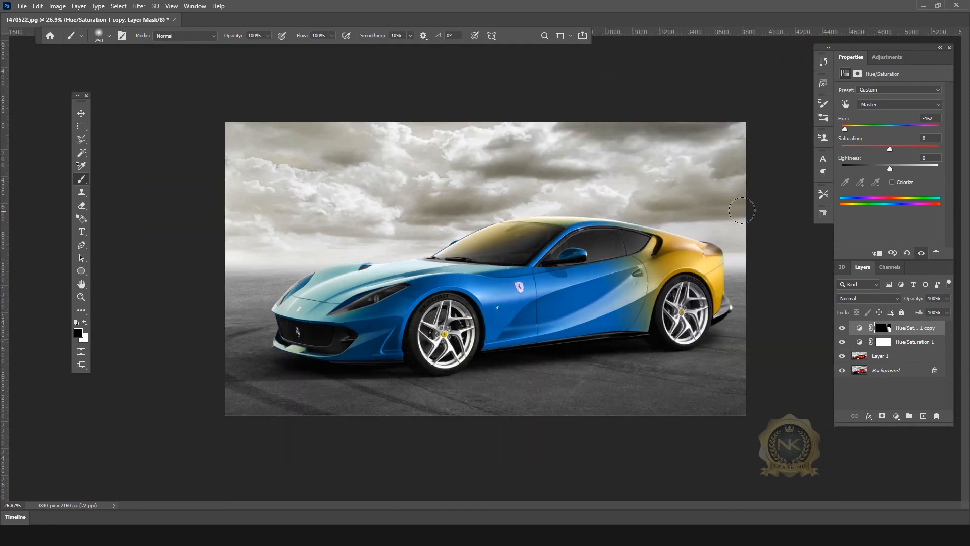
click(82, 115)
scroll(485, 268, up, 2)
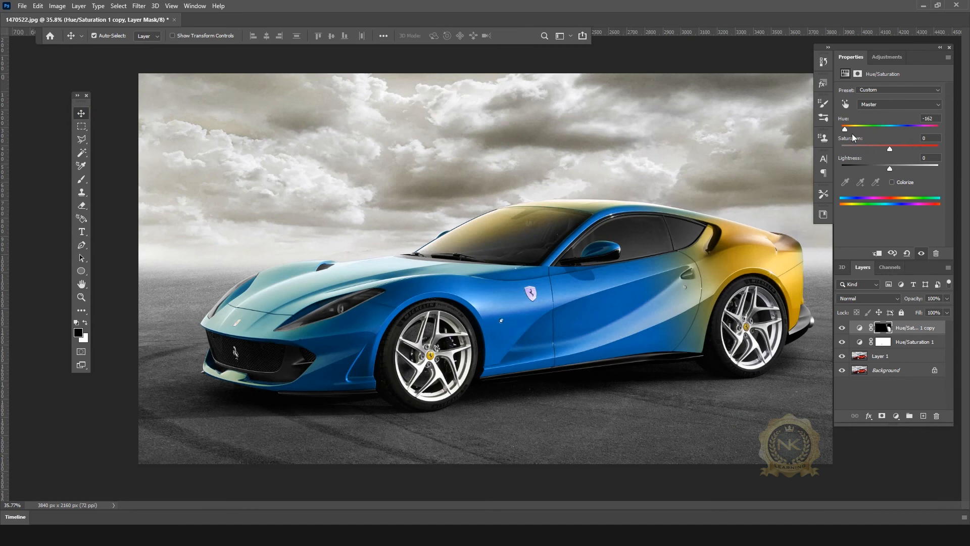
Step: Set Hue/Saturation 1's saturation to +5
click(925, 345)
drag(889, 149, 844, 145)
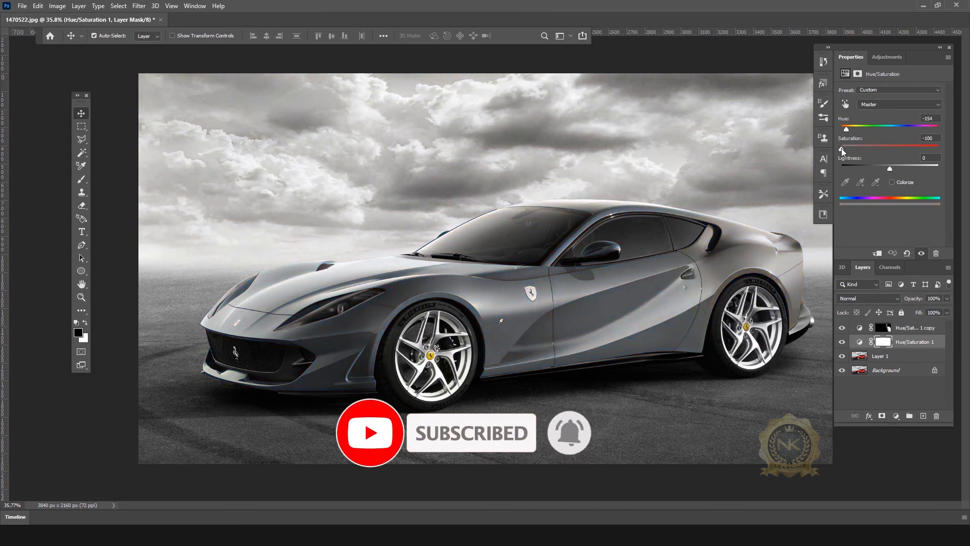
drag(842, 148, 888, 146)
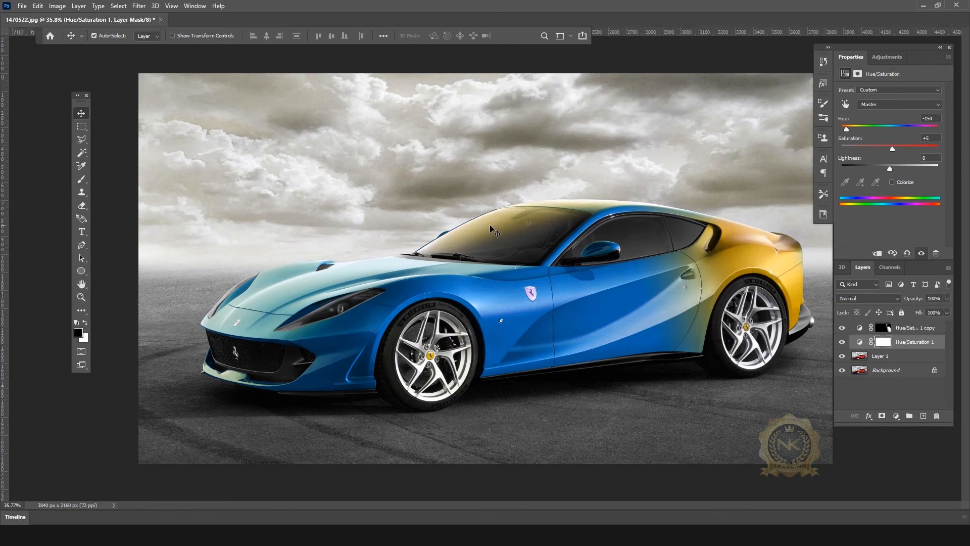
Step: Paint black with a smaller brush on Hue/Saturation 1's mask over the windshield and roofline
key(b)
drag(551, 220, 443, 243)
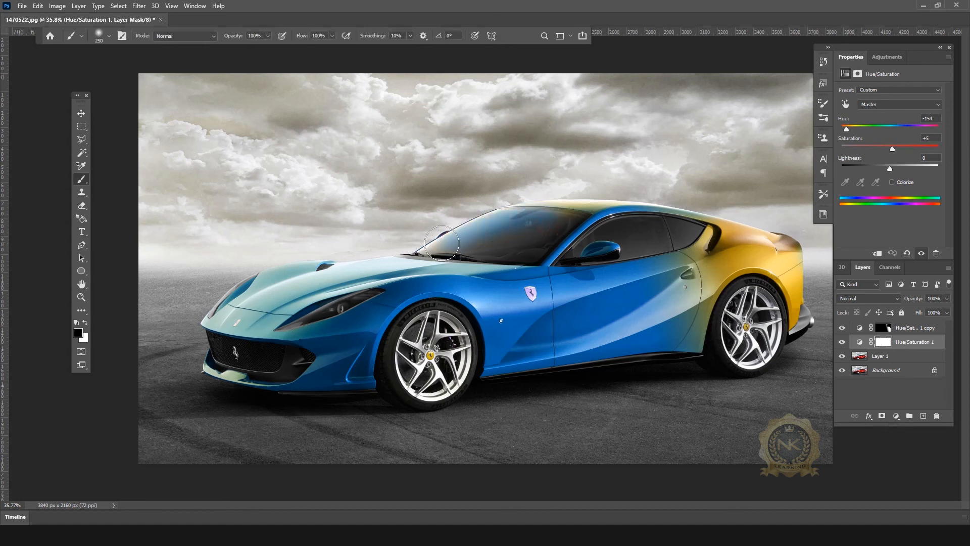
scroll(503, 234, down, 1)
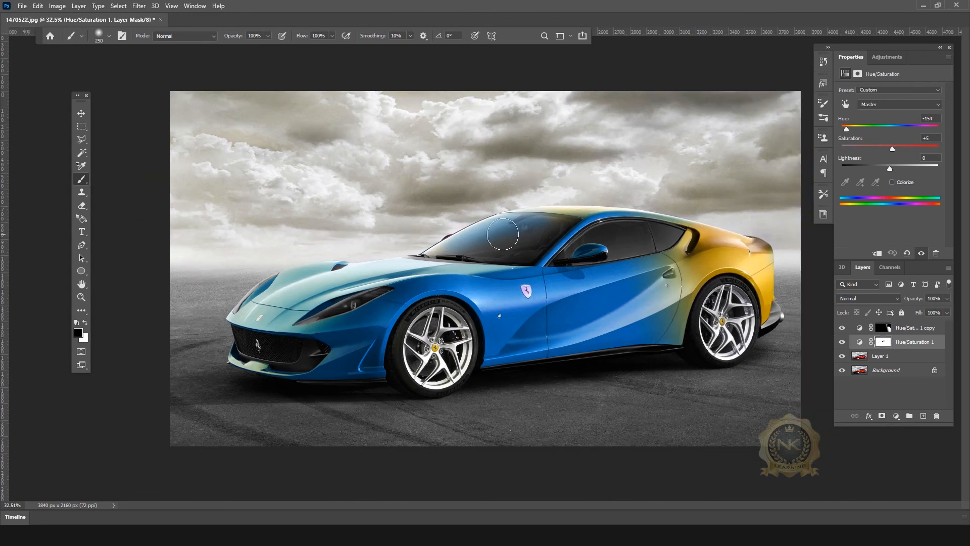
key(bracketleft)
key(bracketleft)
key(bracketleft)
key(bracketleft)
drag(563, 220, 512, 225)
drag(603, 212, 548, 211)
mouse_move(618, 223)
mouse_down()
mouse_move(570, 211)
mouse_move(621, 209)
mouse_move(492, 215)
mouse_up()
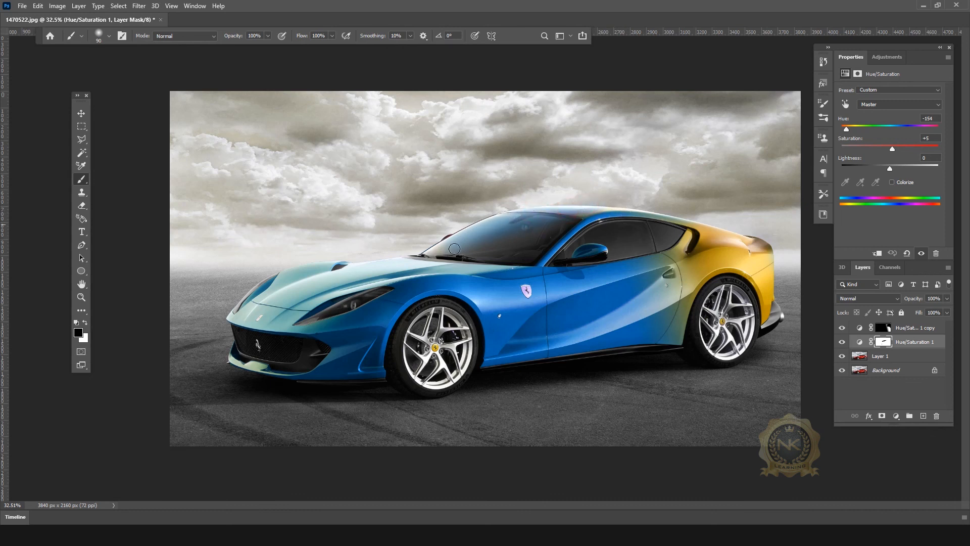
drag(439, 248, 429, 254)
scroll(700, 292, up, 2)
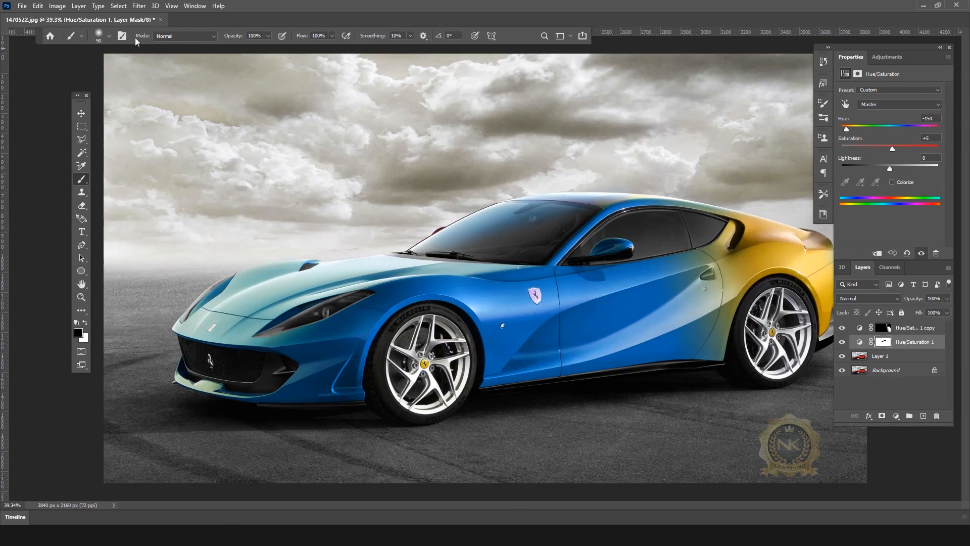
Step: Set Hue/Saturation 1's hue to +85, turning the body lime green
click(81, 113)
click(860, 342)
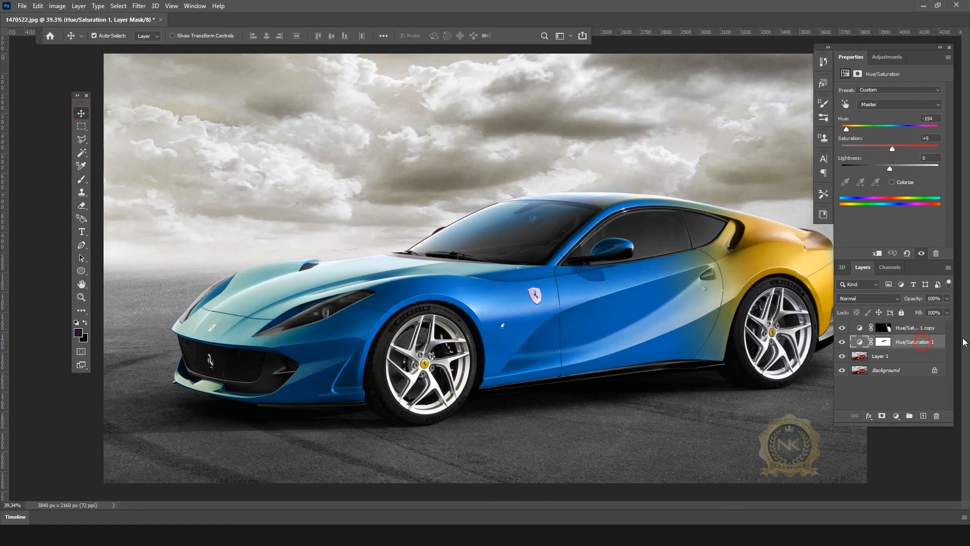
drag(845, 129, 920, 124)
Step: Hide the panels to view the finished lime-green car fading into purple
scroll(677, 299, down, 3)
scroll(687, 296, up, 1)
scroll(686, 296, up, 1)
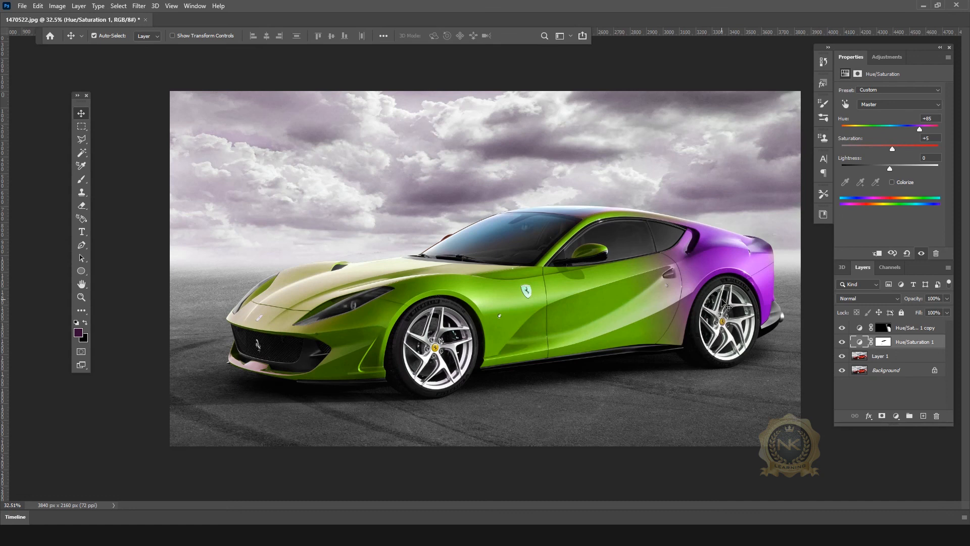
key(Tab)
scroll(708, 310, up, 2)
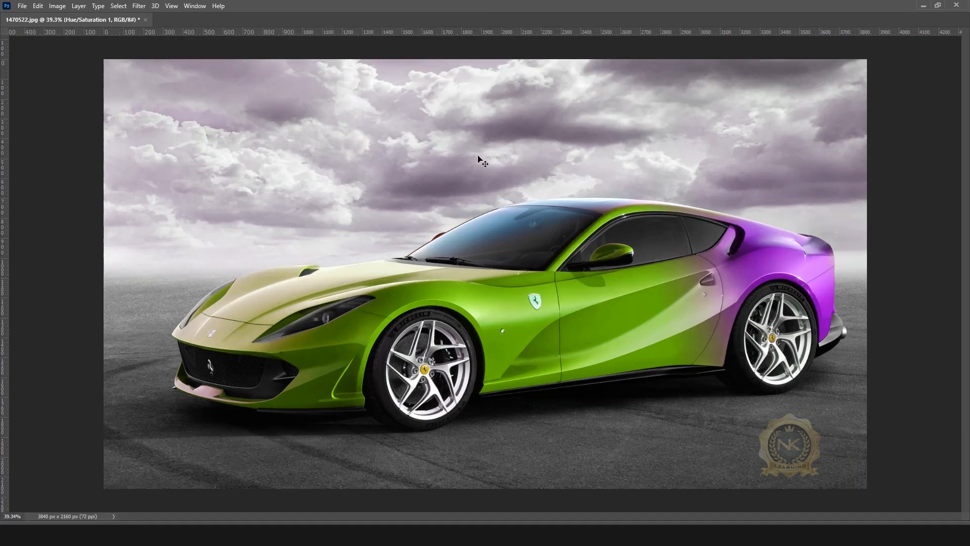